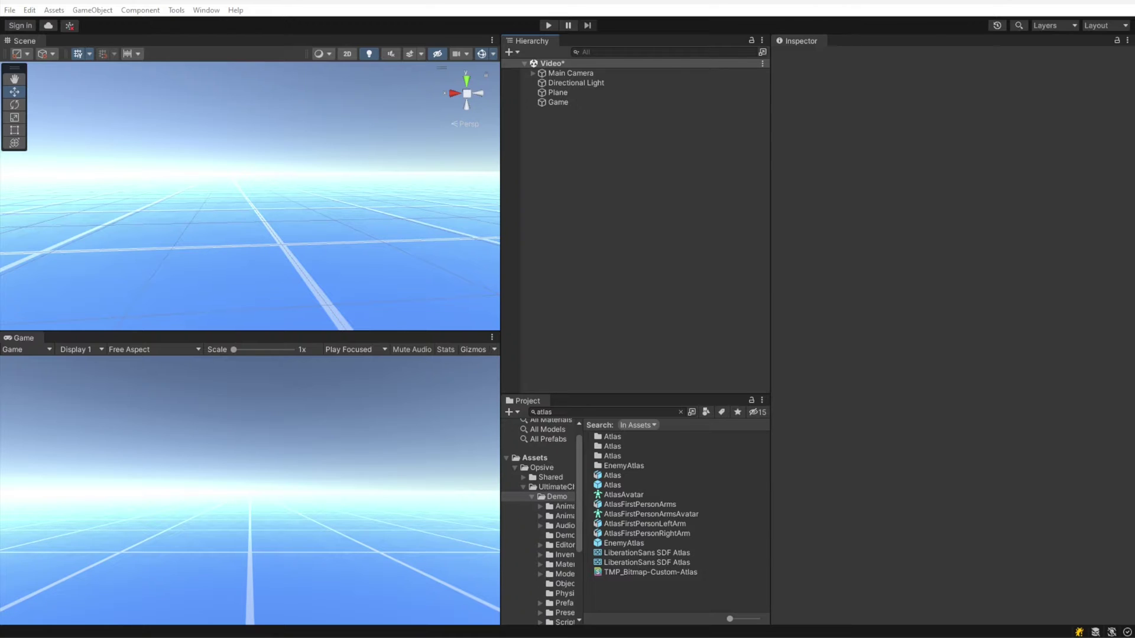
Launch Tools > Opsive > Ultimate Character Controller > Character Manager and position its window.
click(176, 10)
mouse_move(201, 24)
mouse_move(329, 30)
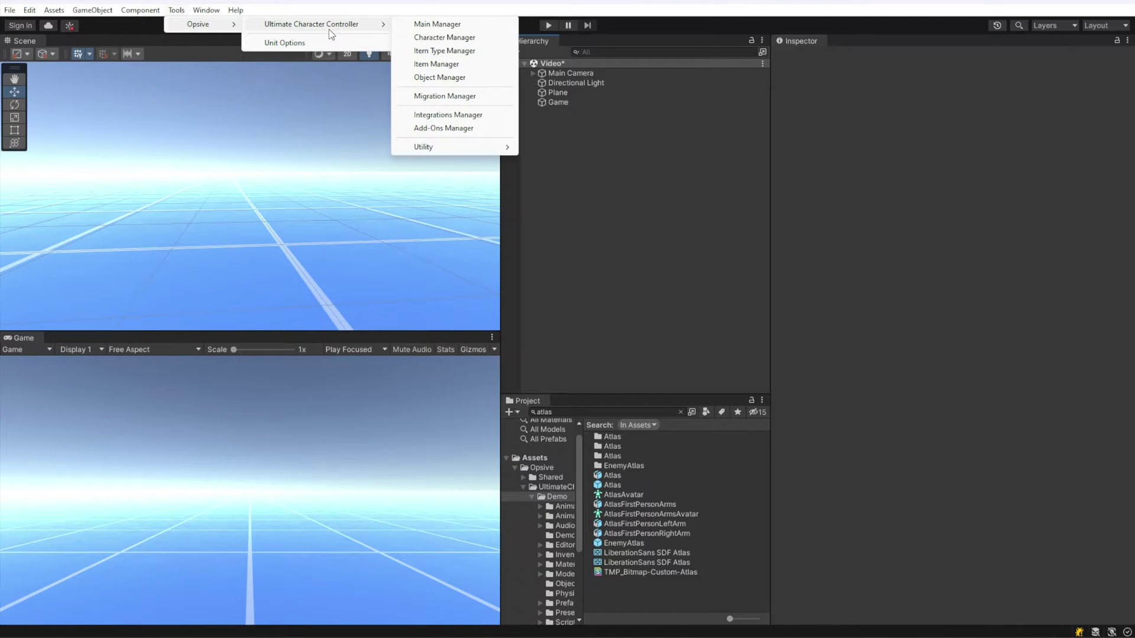
click(454, 37)
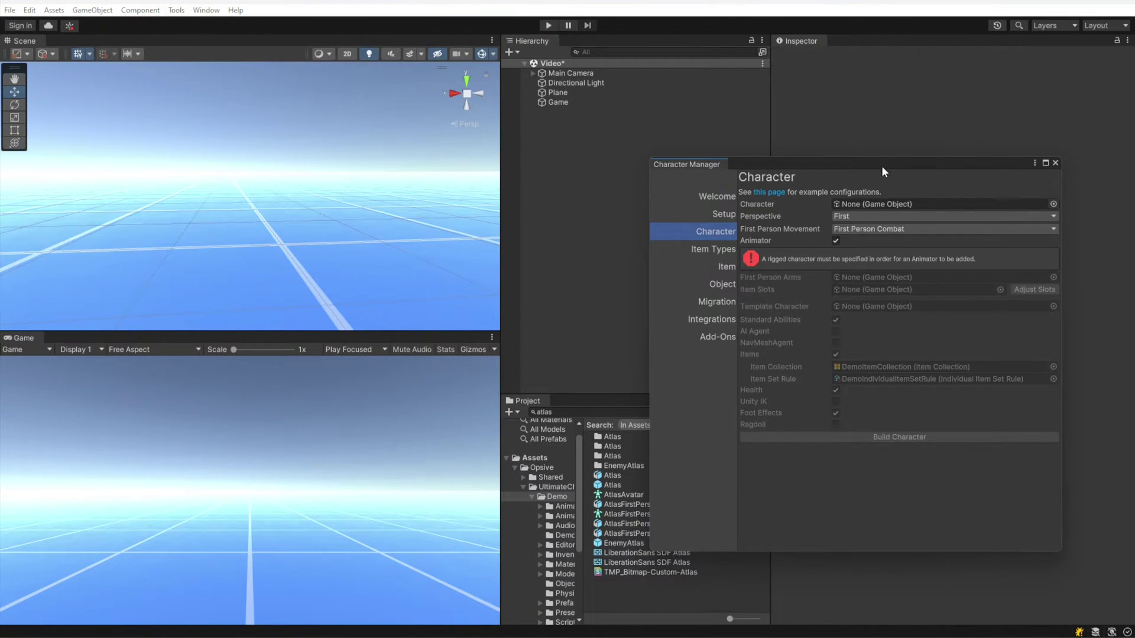
drag(882, 165, 868, 130)
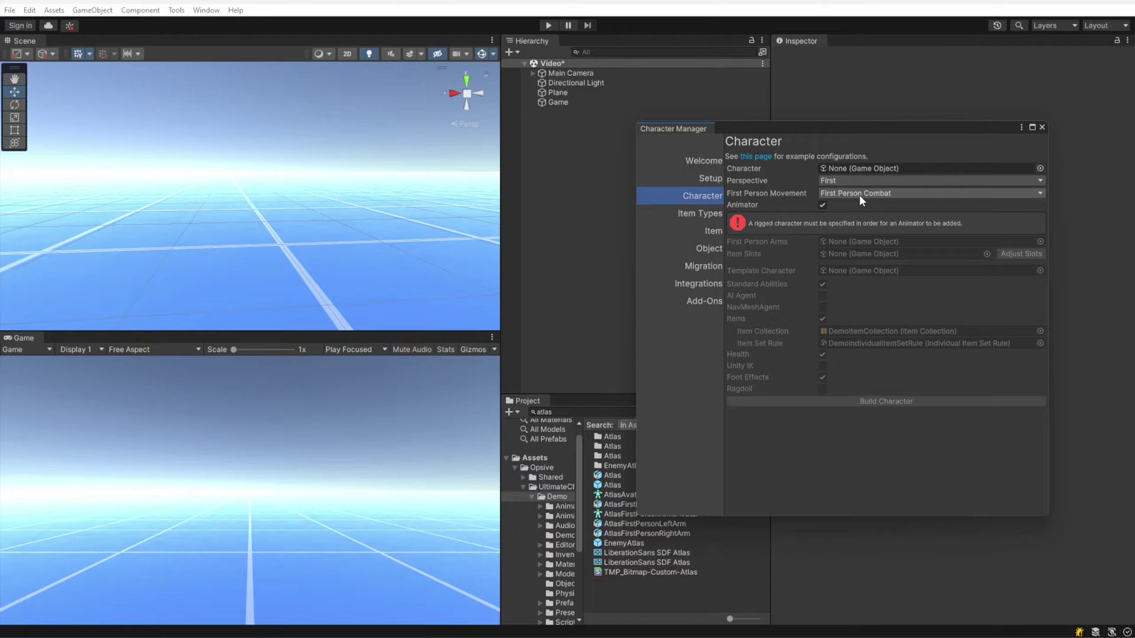
Build a capsule First Person Character with Animator unchecked, then move the manager aside.
click(822, 205)
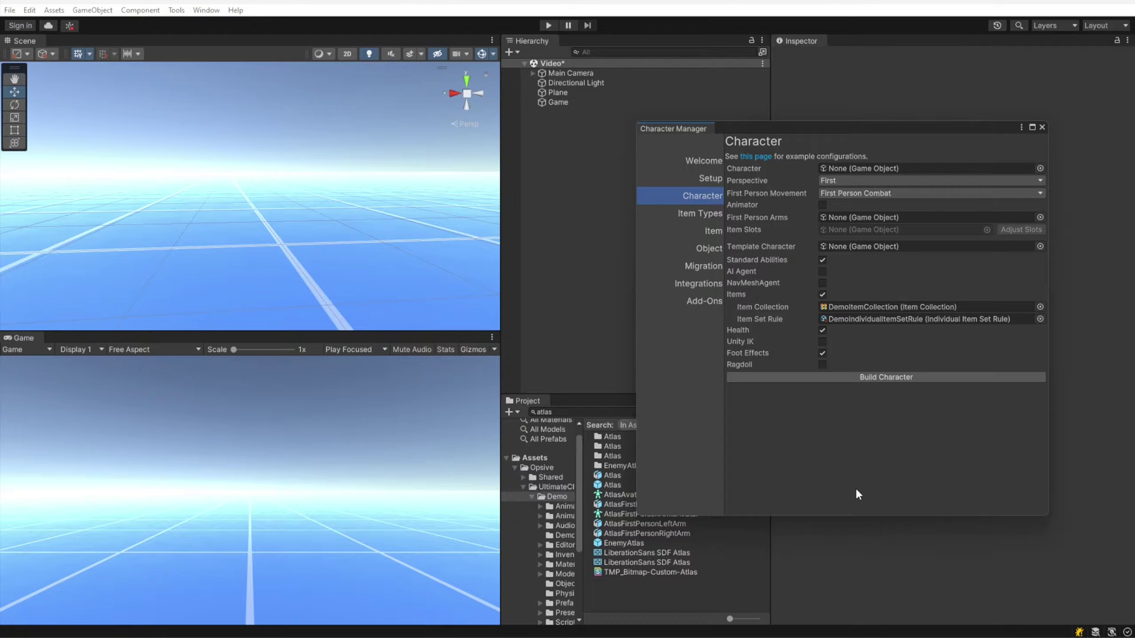
click(874, 378)
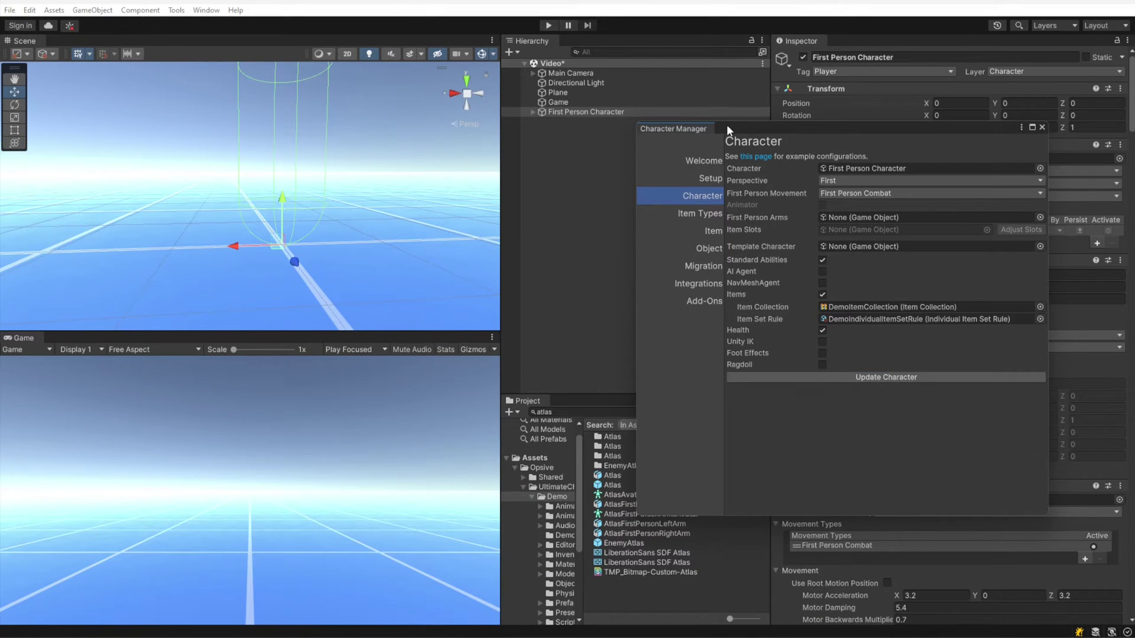
alt+drag(237, 177, 269, 201)
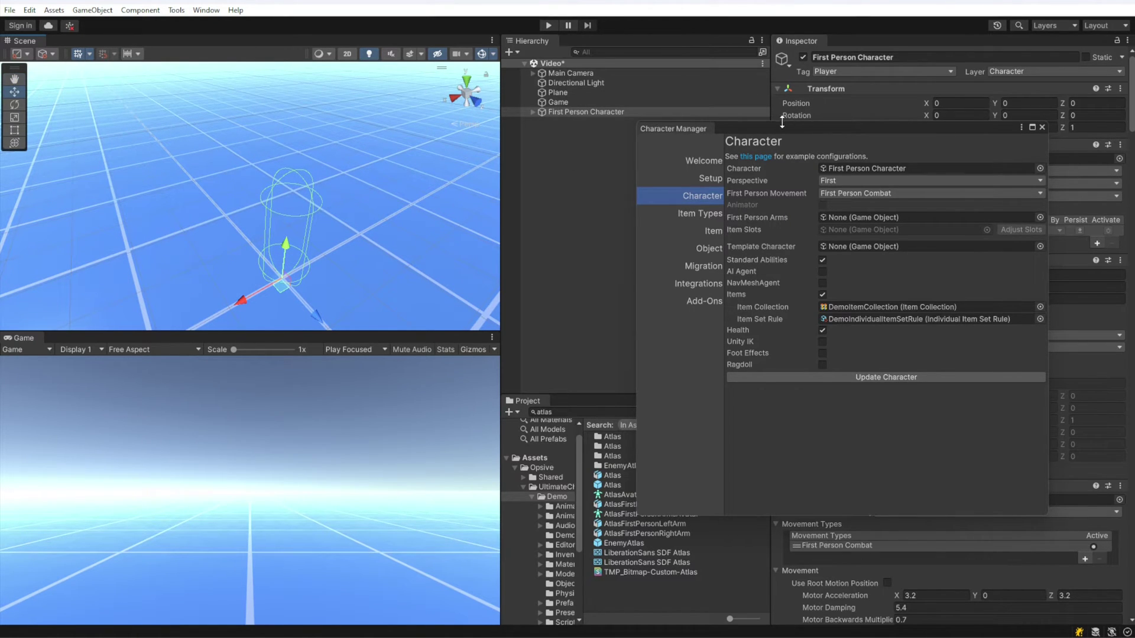
drag(816, 128, 1134, 153)
Select the First Person Character and enter Play mode.
click(624, 228)
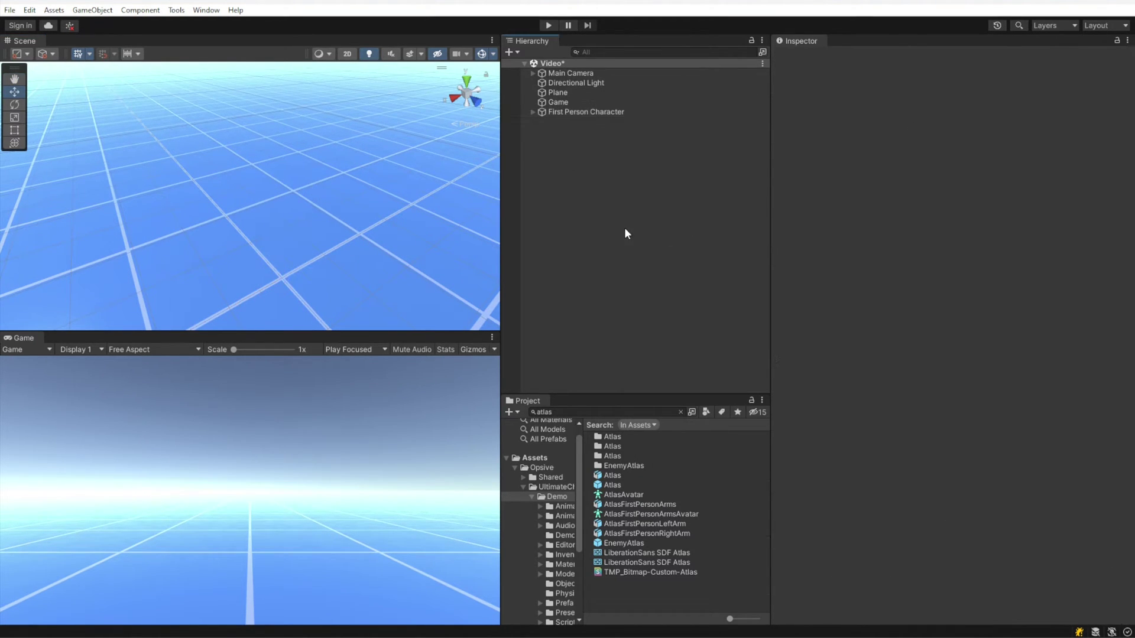
click(588, 109)
click(548, 25)
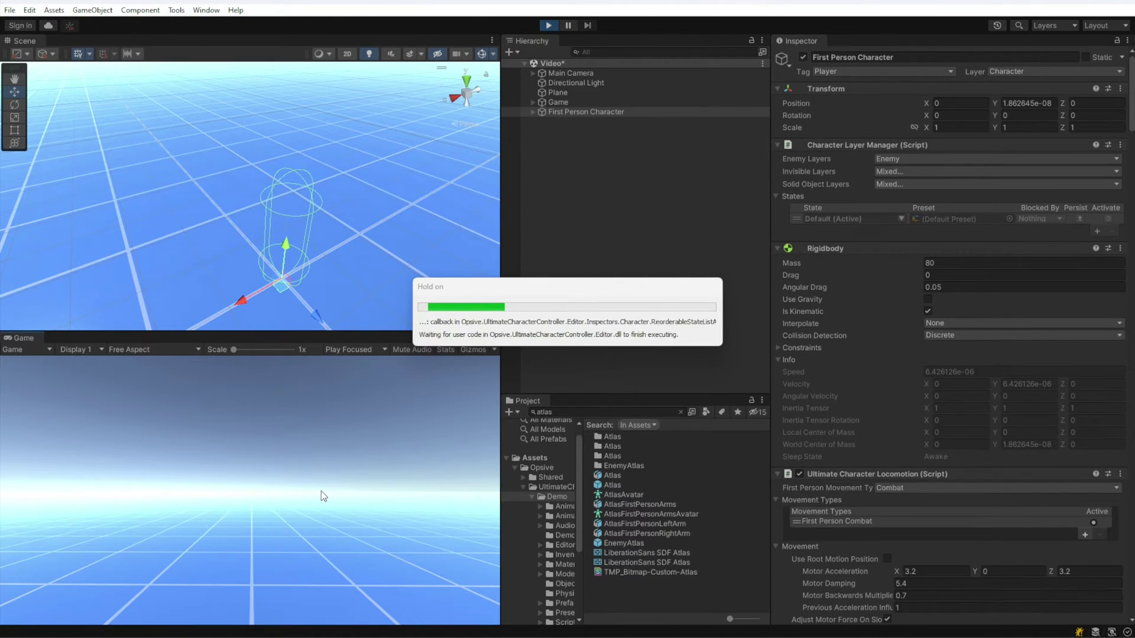
Walk the character around with the A, W and S keys, then deselect it.
key(a)
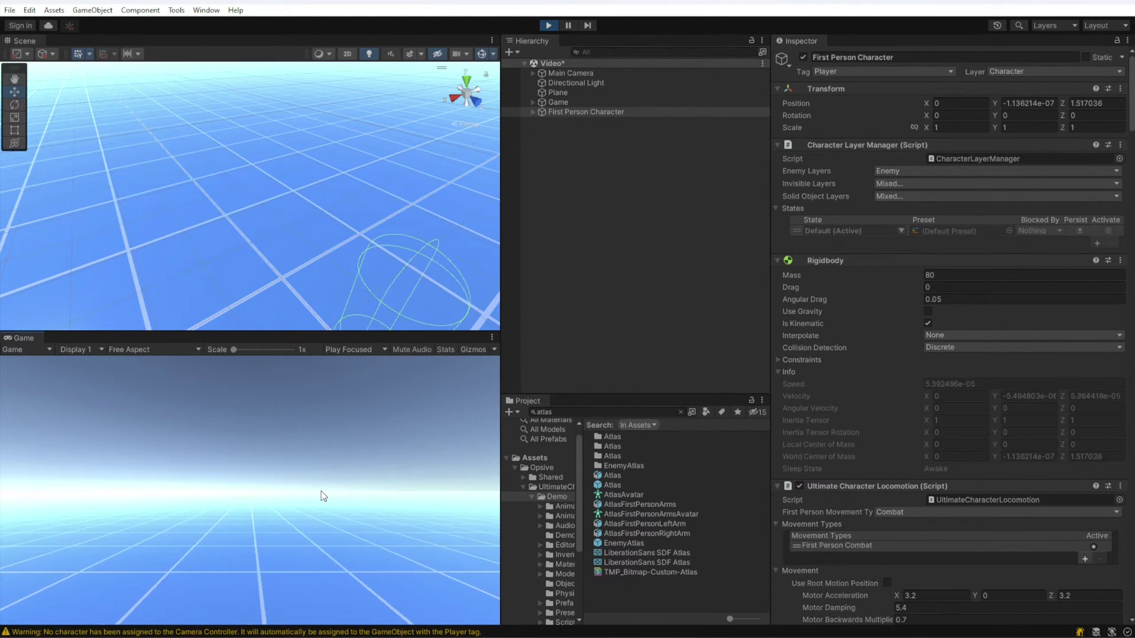
key(w)
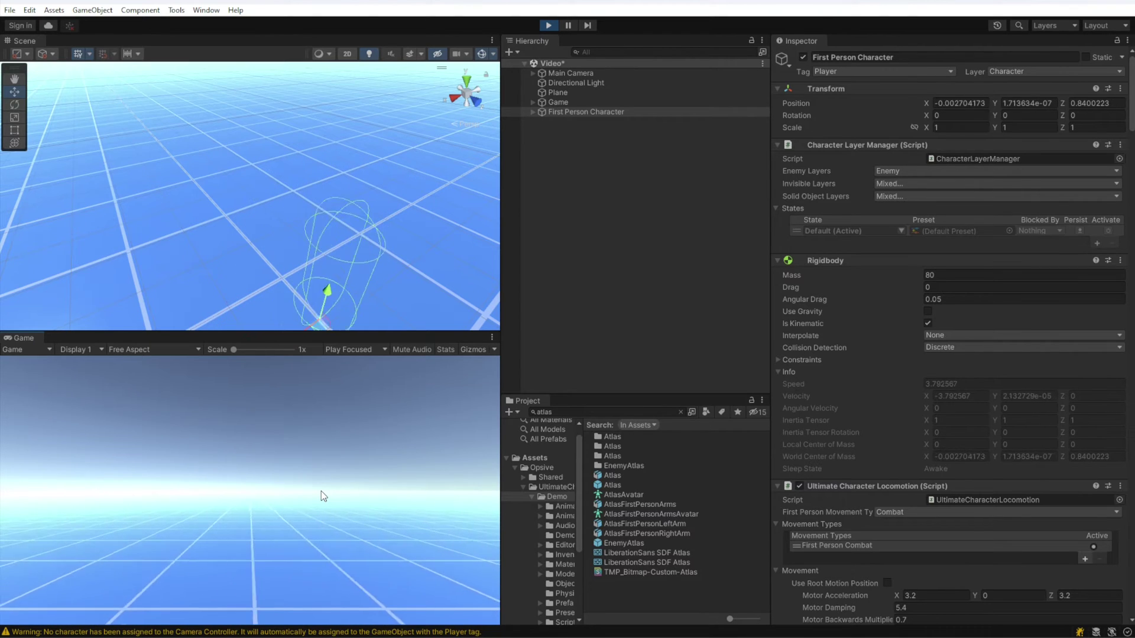
key(s)
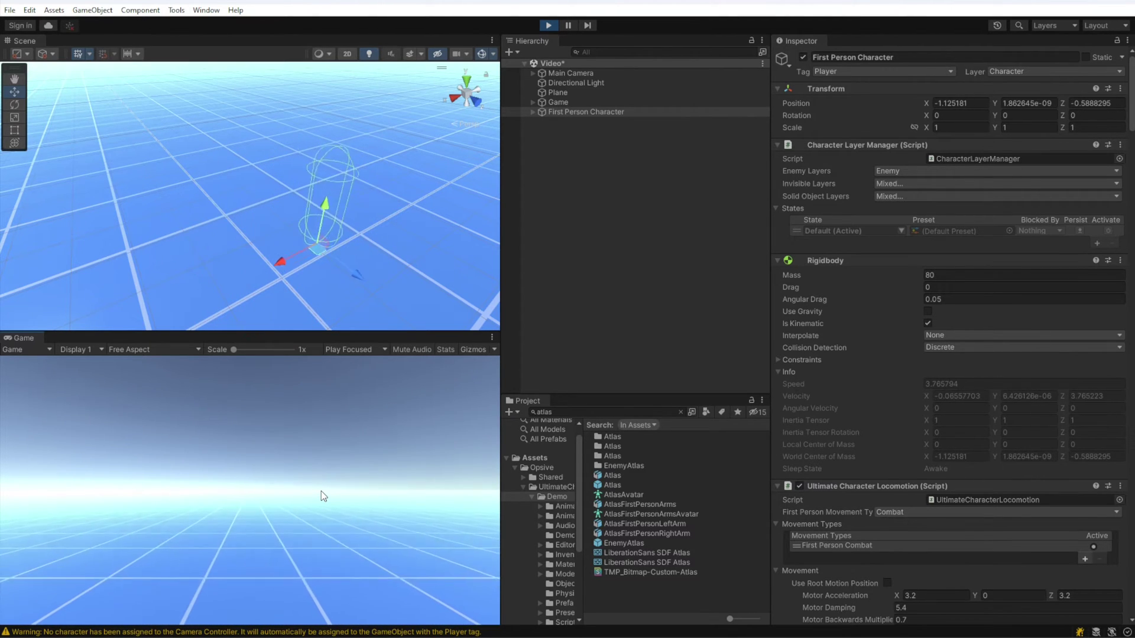
mouse_move(540, 486)
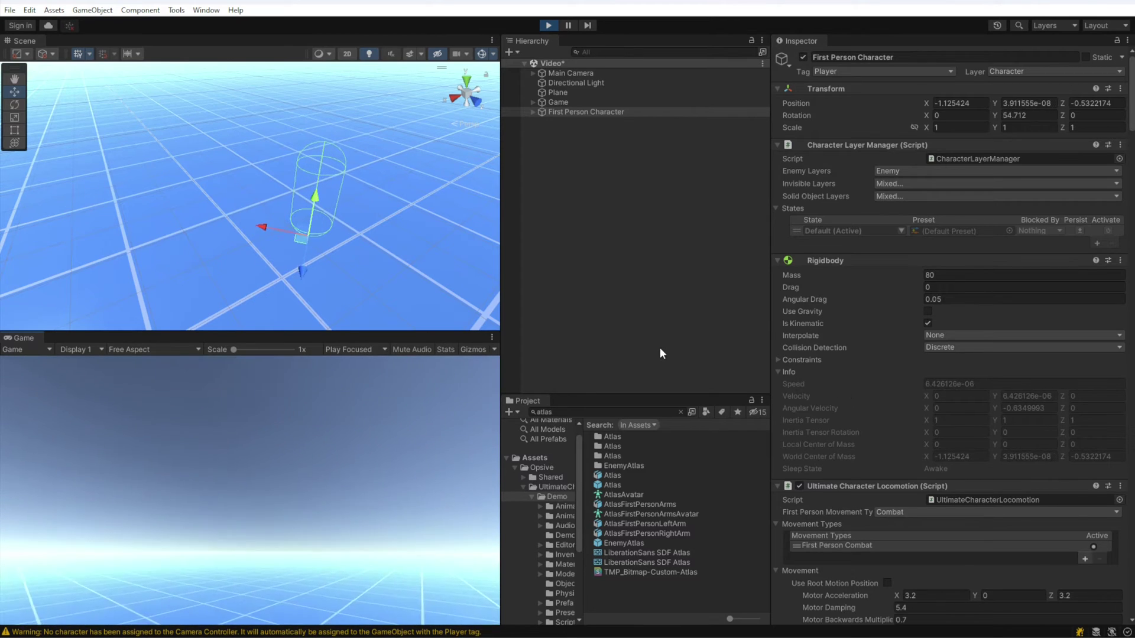
click(659, 348)
Assign First Person Character to the Main Camera's Camera Controller Character field.
key(ctrl+shift+c)
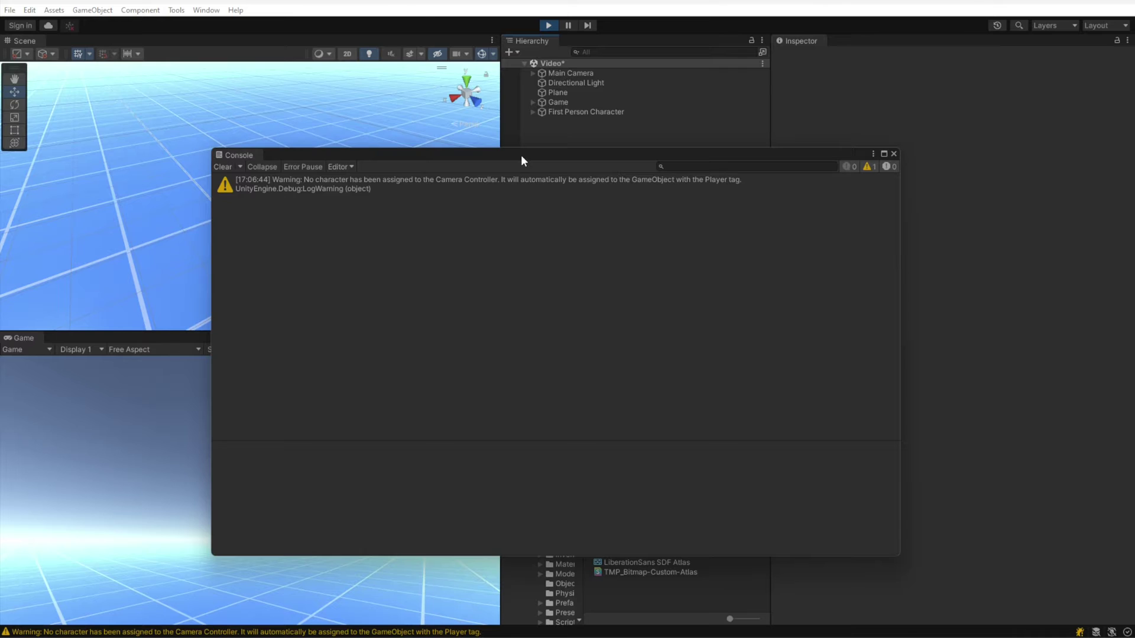
drag(520, 155, 1134, 160)
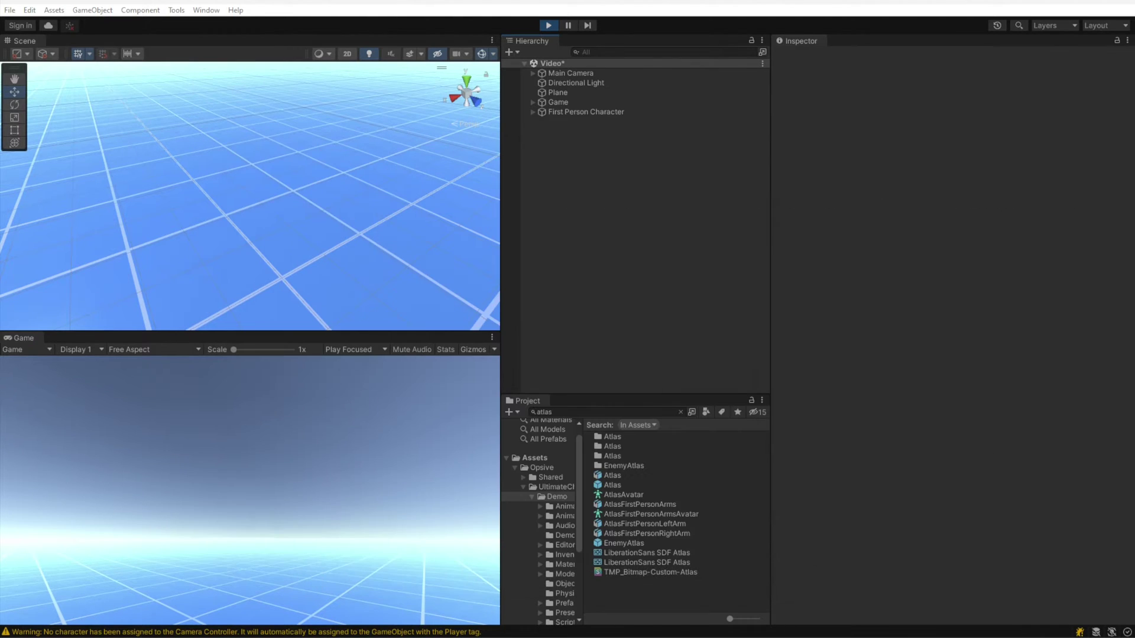
click(571, 73)
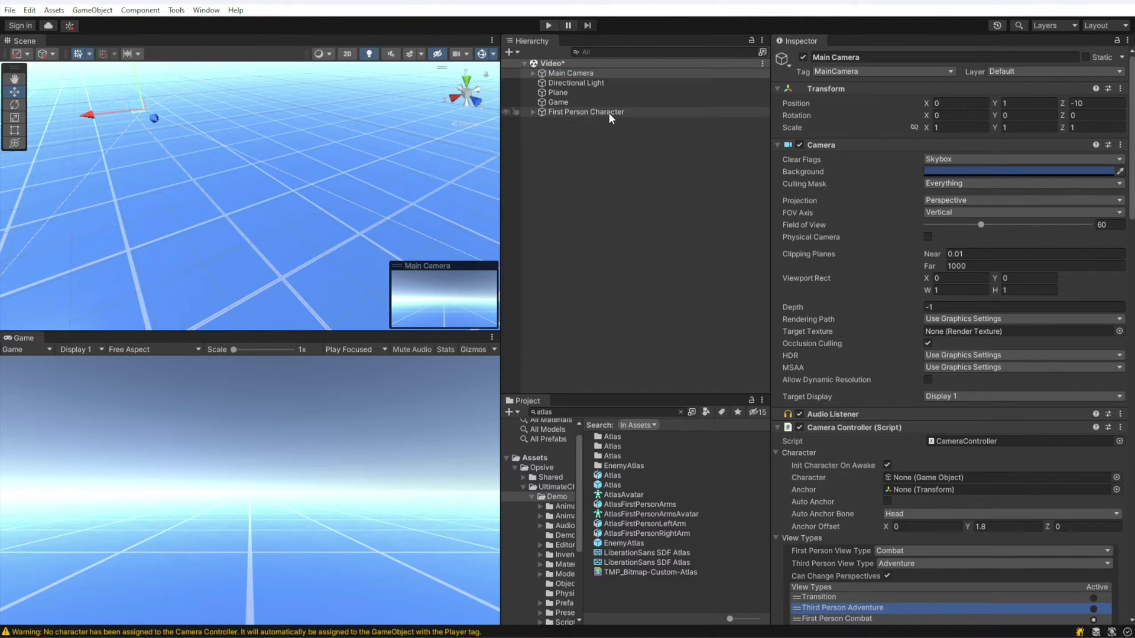
drag(607, 111, 970, 478)
click(637, 234)
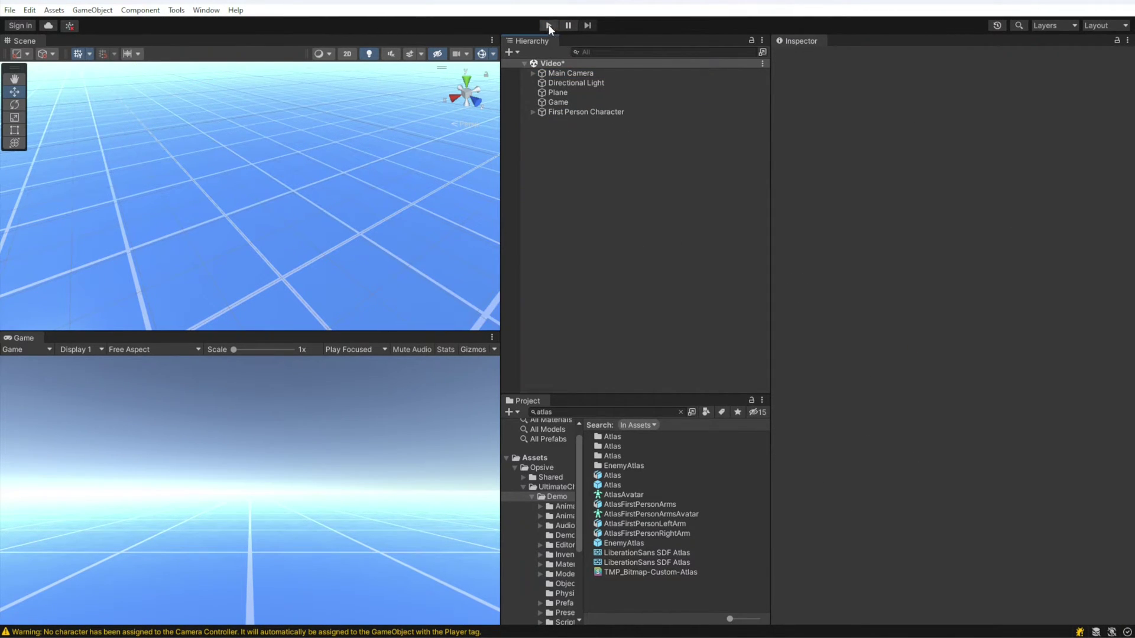
Rerun Play mode, confirm the Console shows no camera warning, then stop Play.
key(ctrl+shift+c)
key(ctrl+p)
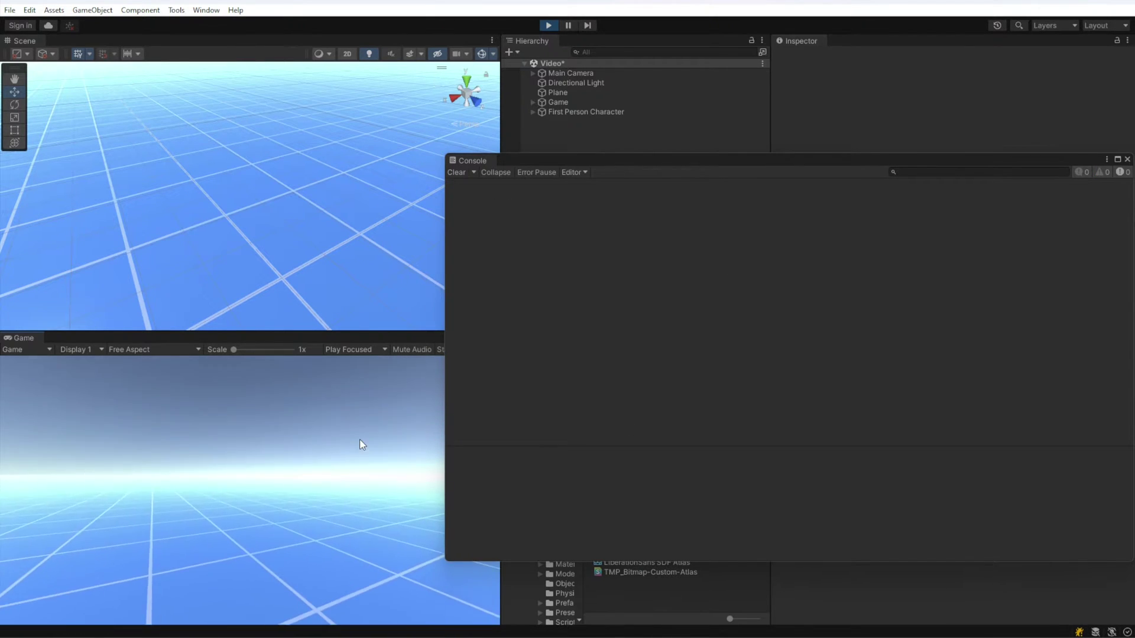
click(548, 25)
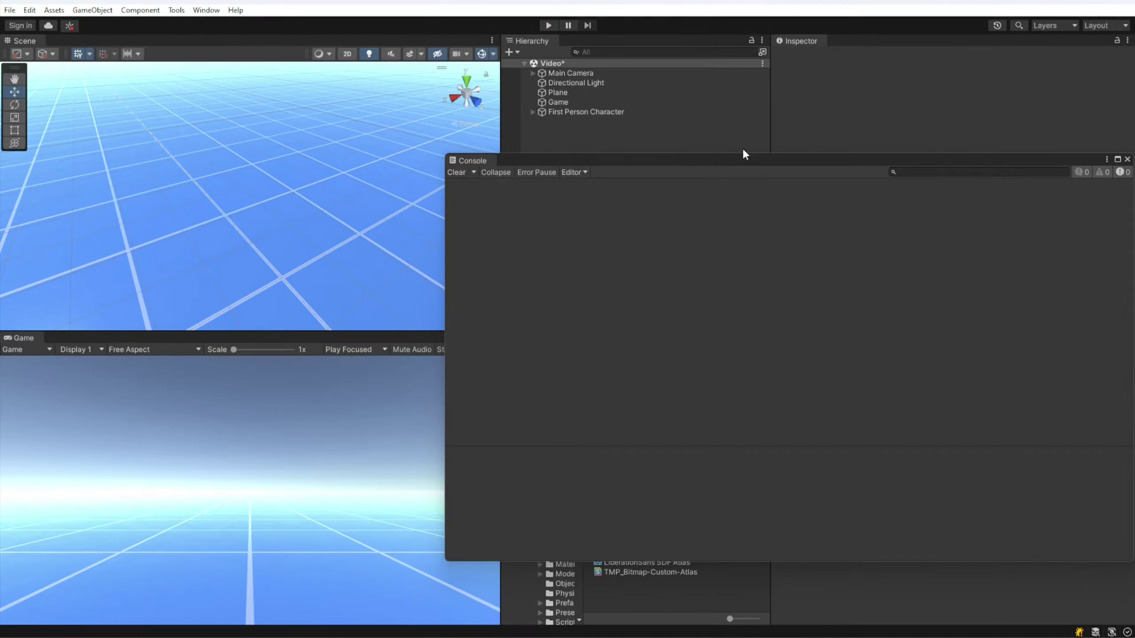
drag(716, 164, 1134, 158)
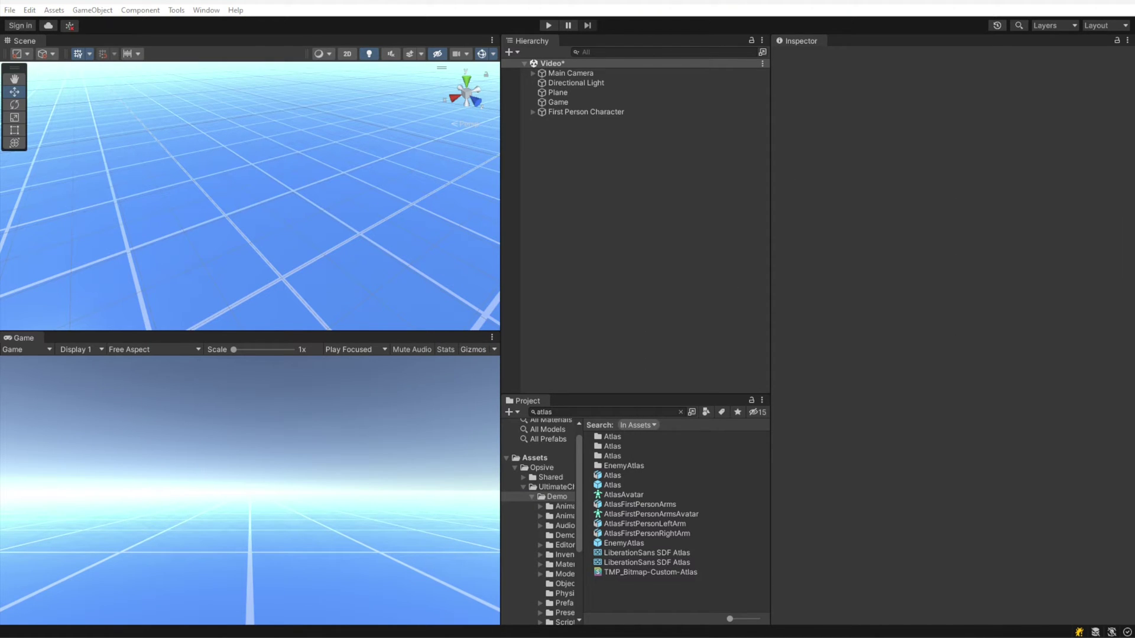
Delete the First Person Character, set the camera's Character to None, and restore the Character Manager.
click(594, 111)
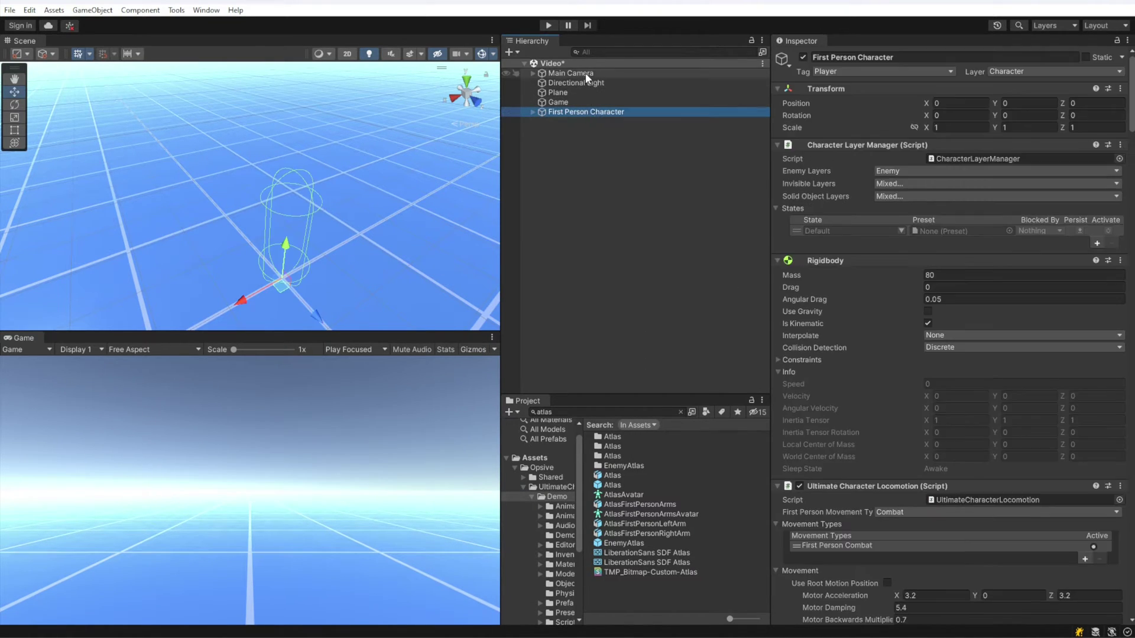
key(Delete)
click(585, 73)
scroll(1049, 422, down, 5)
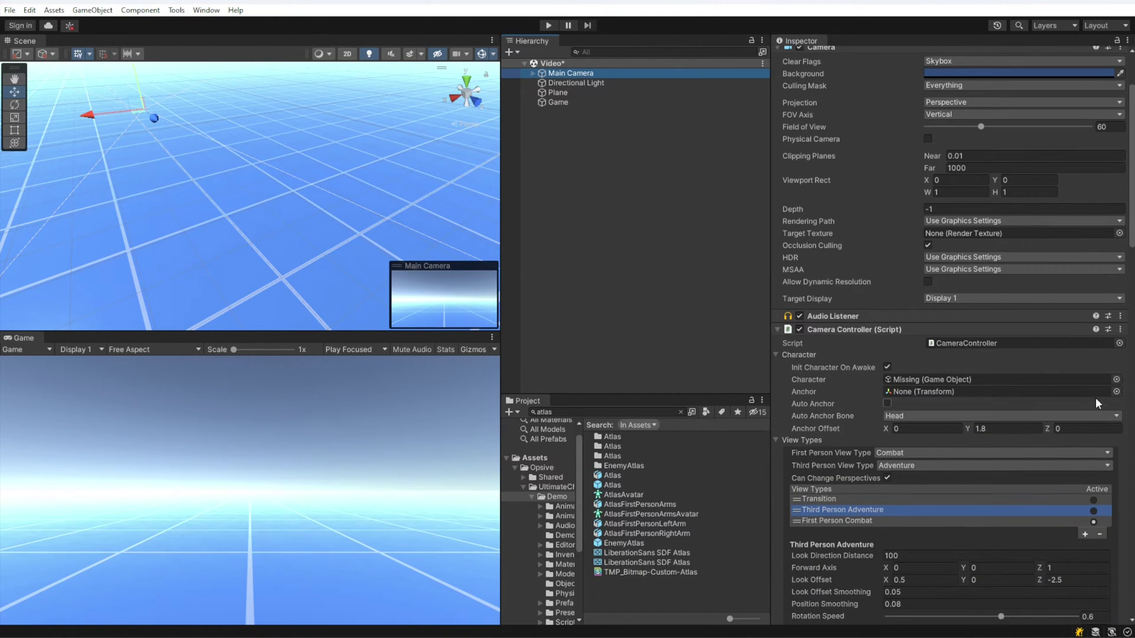
click(1116, 379)
double_click(754, 410)
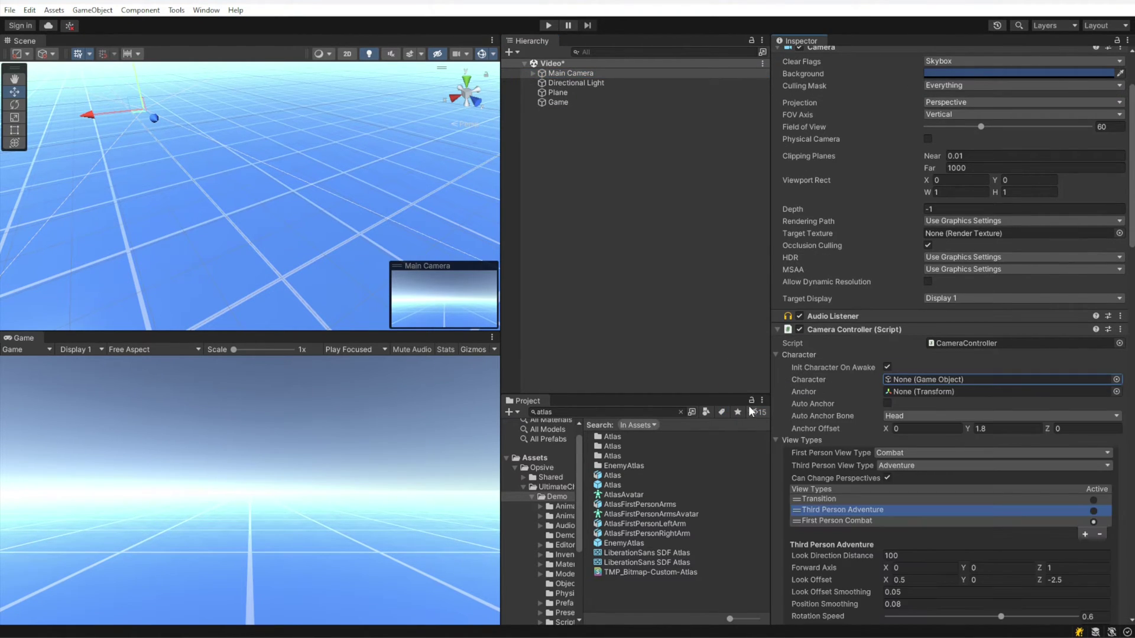
drag(1134, 195, 320, 127)
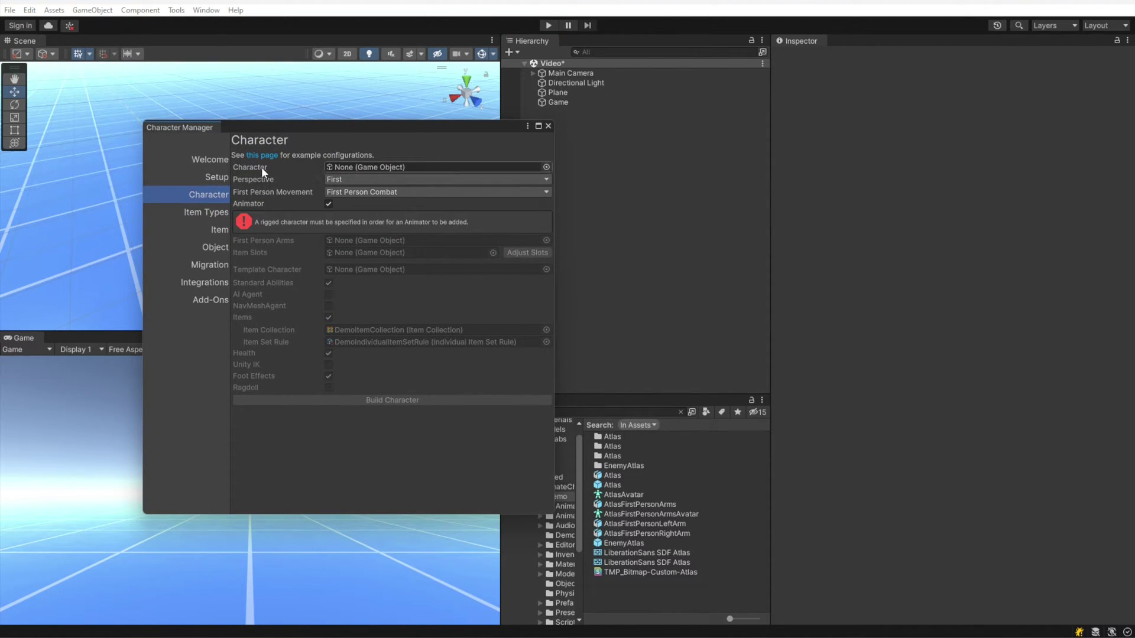
Add the Atlas prefab to the scene and assign it as the Character Manager's Character.
drag(618, 476, 666, 315)
drag(442, 127, 819, 207)
drag(566, 111, 716, 246)
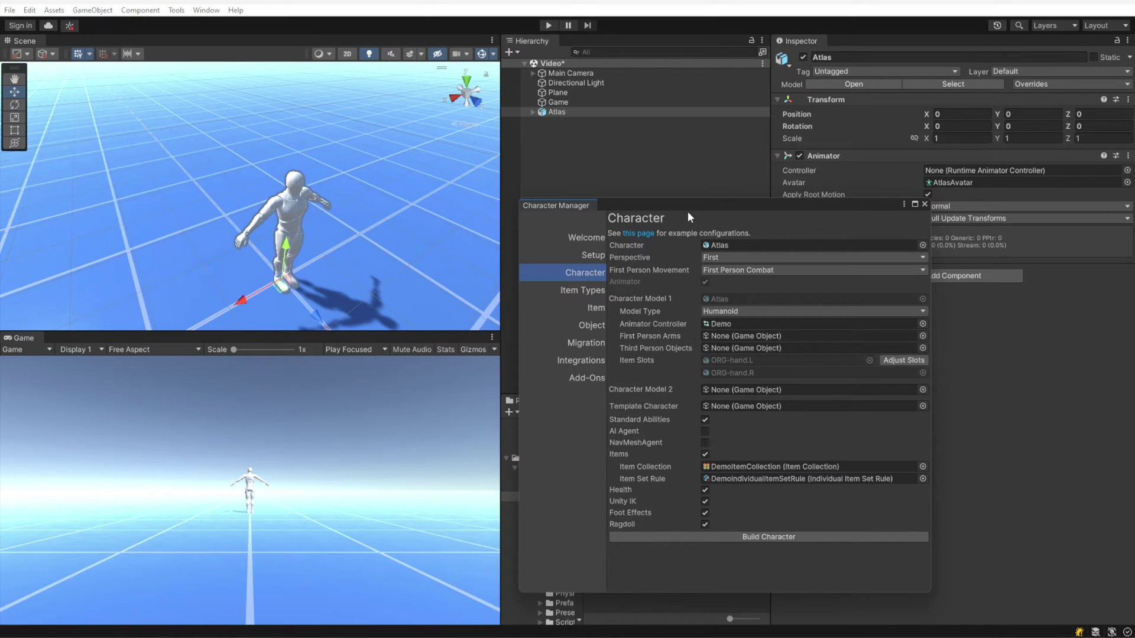
drag(687, 207, 307, 127)
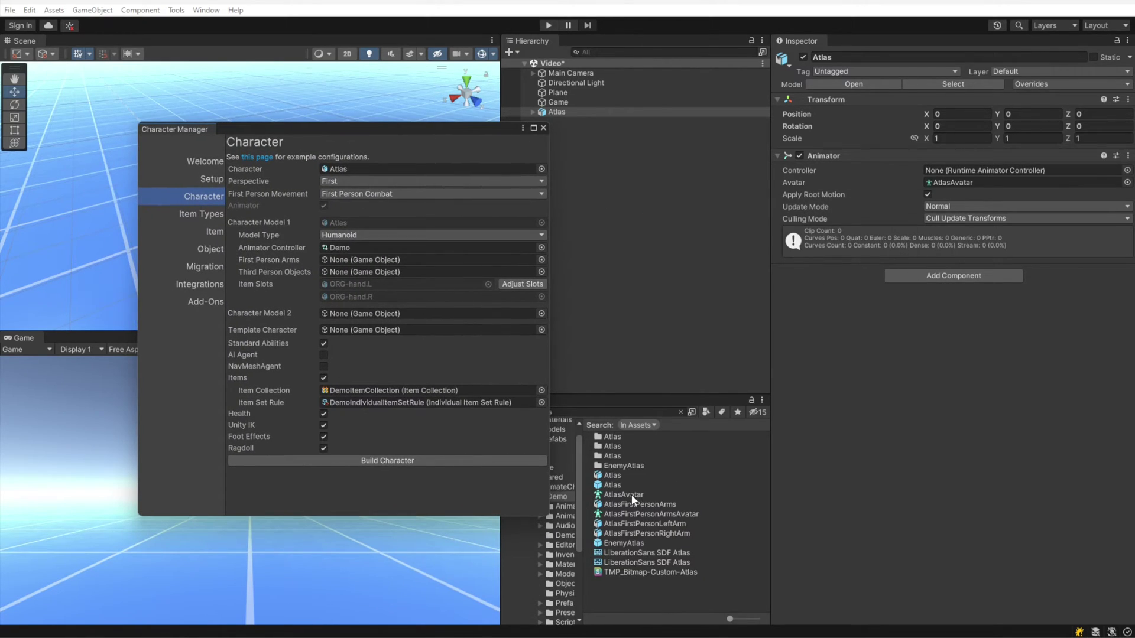
Add AtlasFirstPersonArms to the scene and assign it as the First Person Arms.
drag(633, 503, 608, 243)
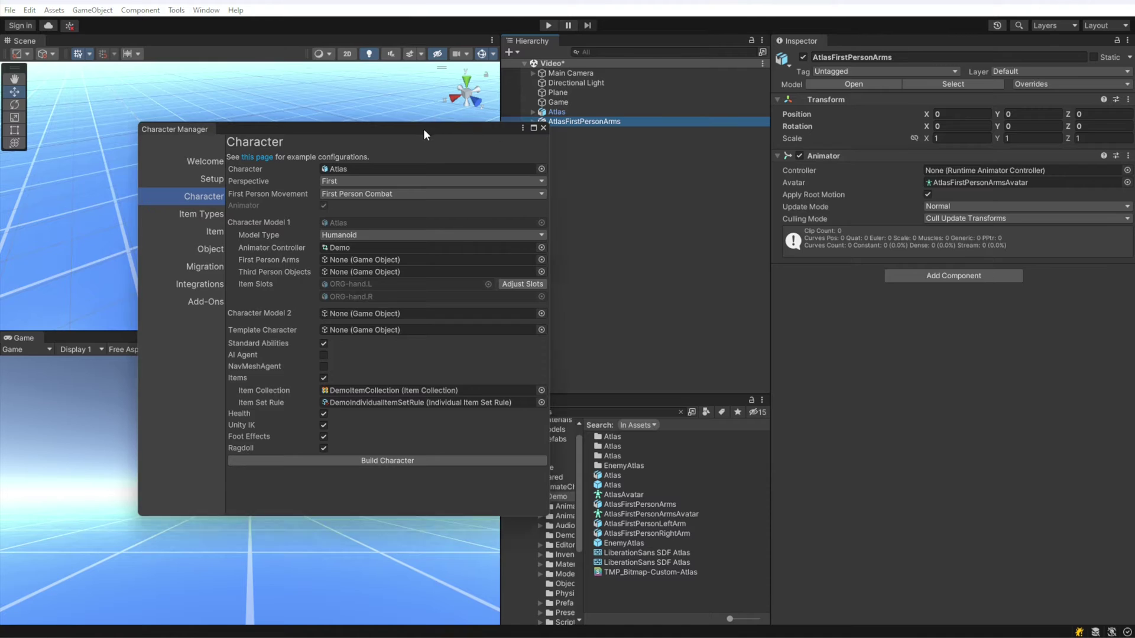
drag(423, 130, 793, 171)
scroll(257, 121, up, 5)
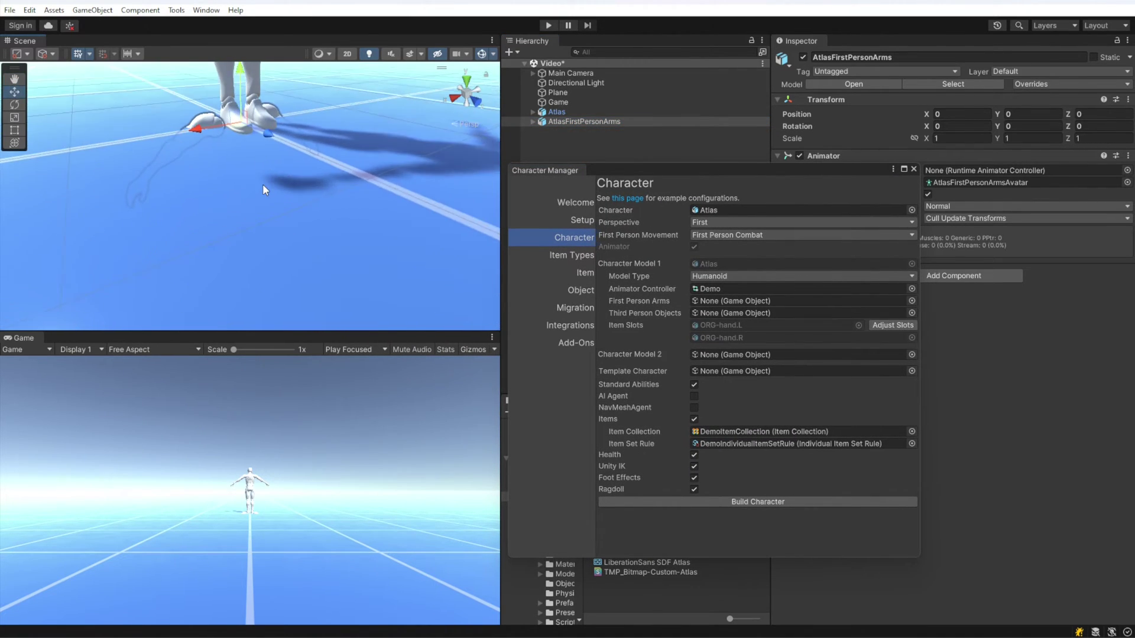
alt+drag(263, 183, 224, 233)
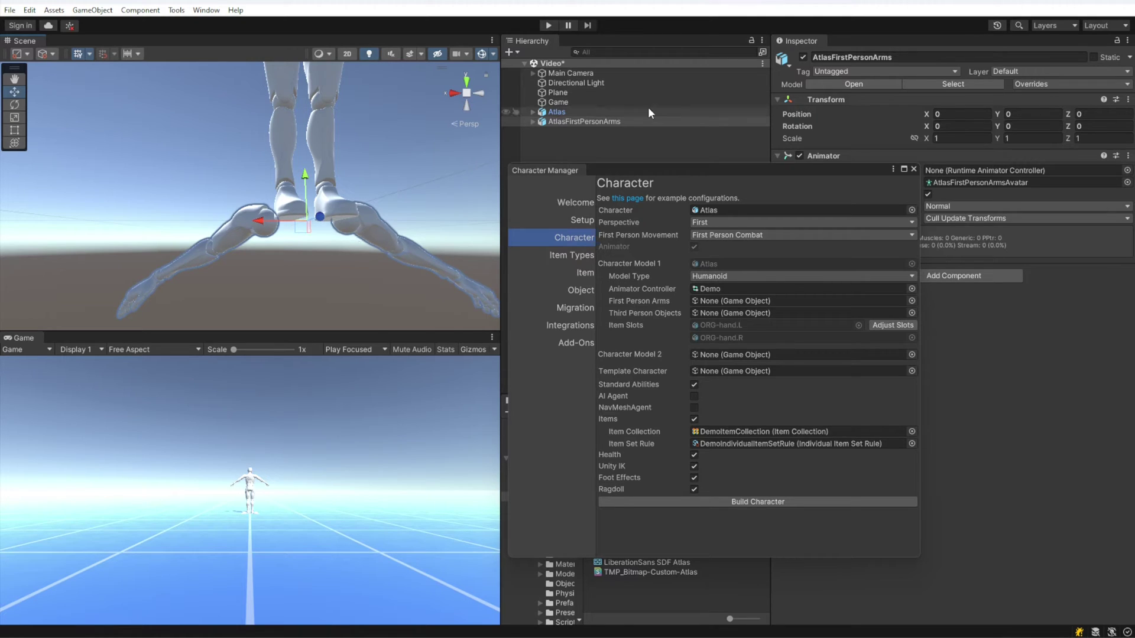
drag(618, 122, 736, 302)
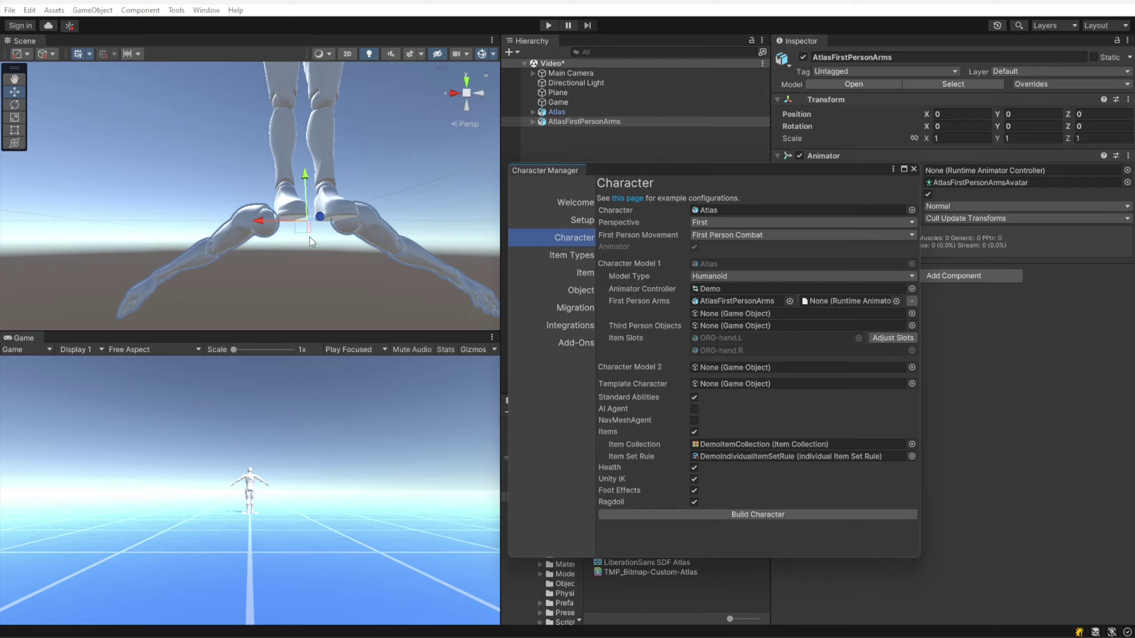
Set the first-person arms' animator controller to FirstPersonArmsDemo.
scroll(311, 241, down, 5)
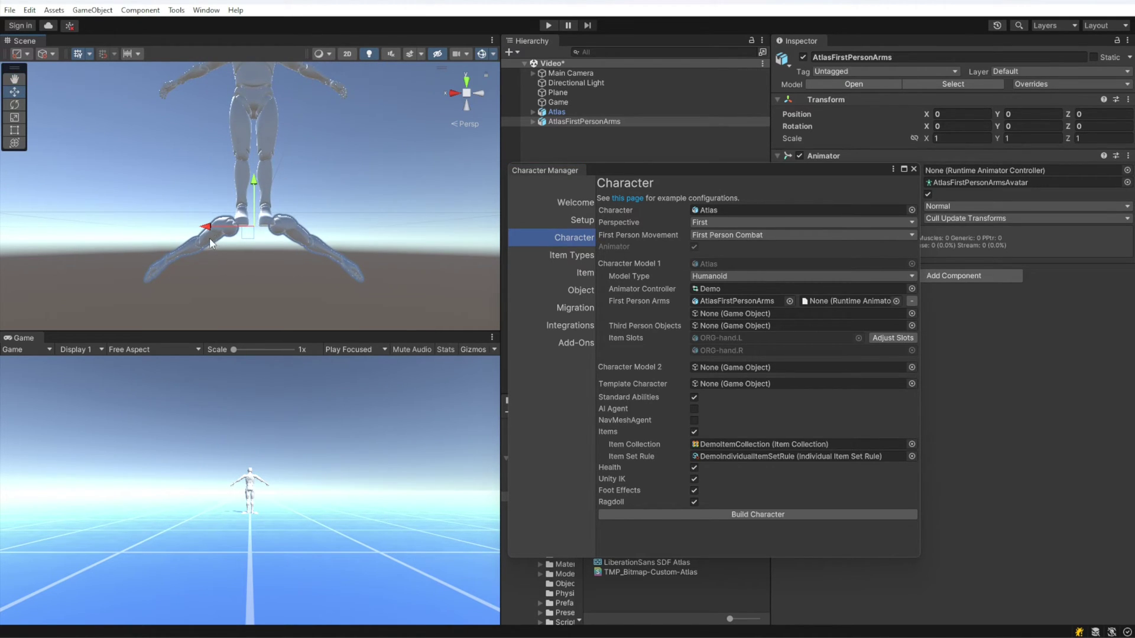
middle_drag(312, 177, 242, 214)
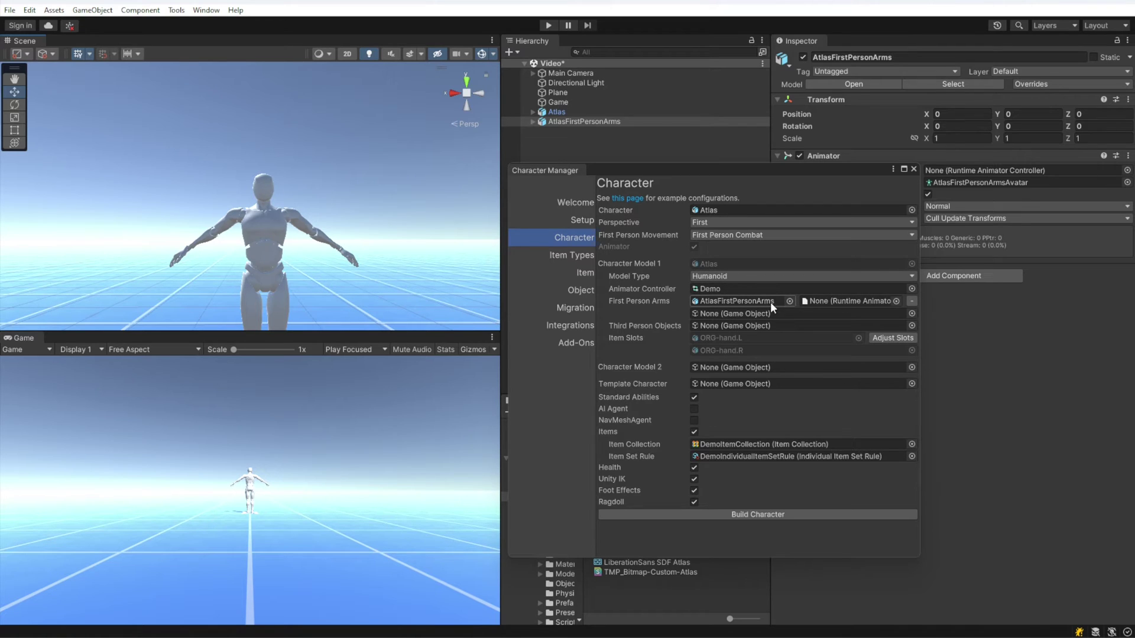
click(897, 300)
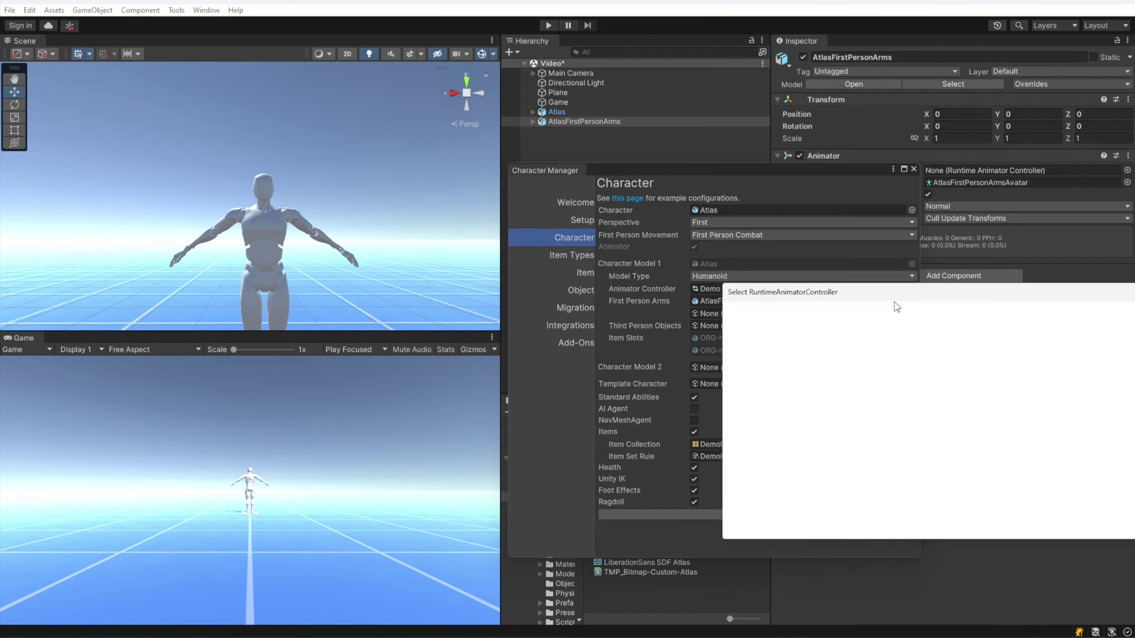
double_click(772, 389)
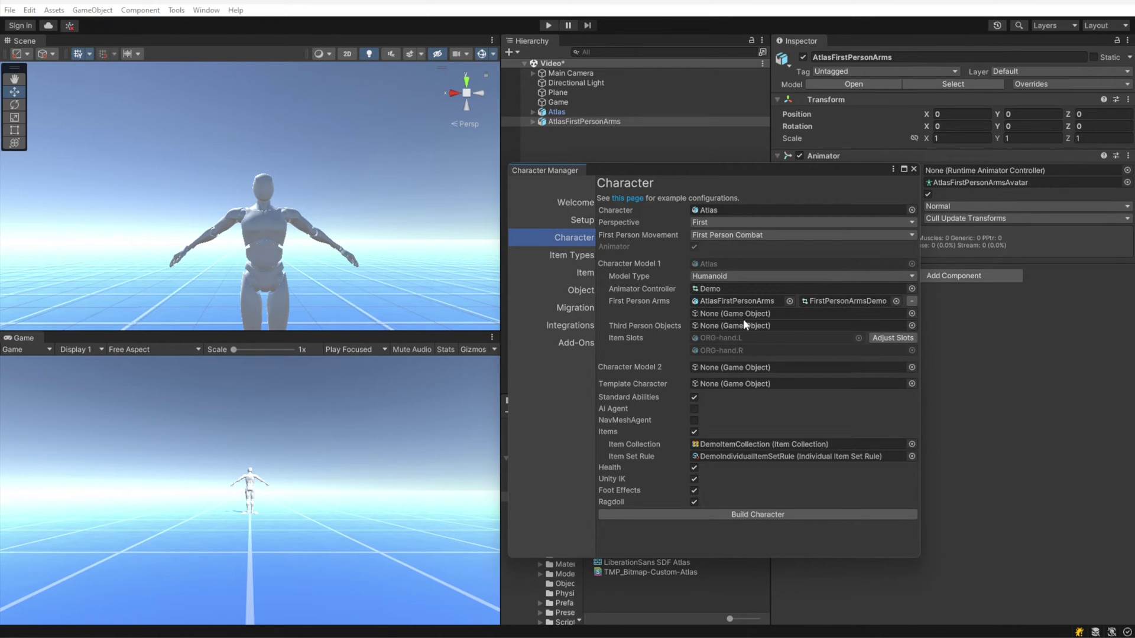
Expand Atlas and add its Head and Arms to the Third Person Objects list.
click(533, 112)
drag(576, 131, 722, 325)
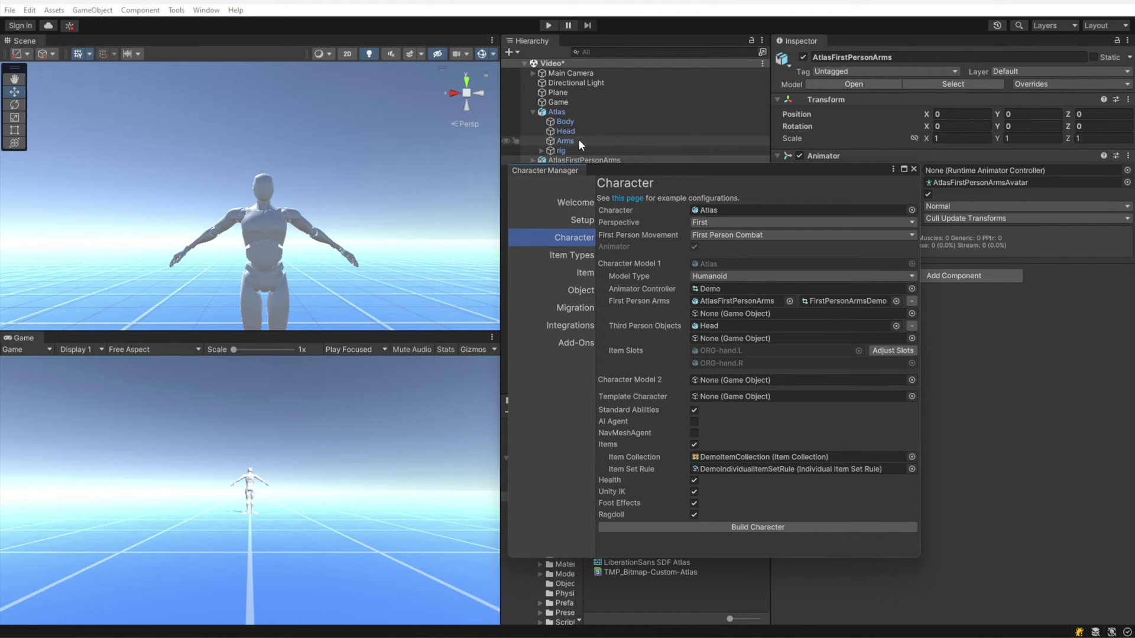
drag(578, 139, 739, 338)
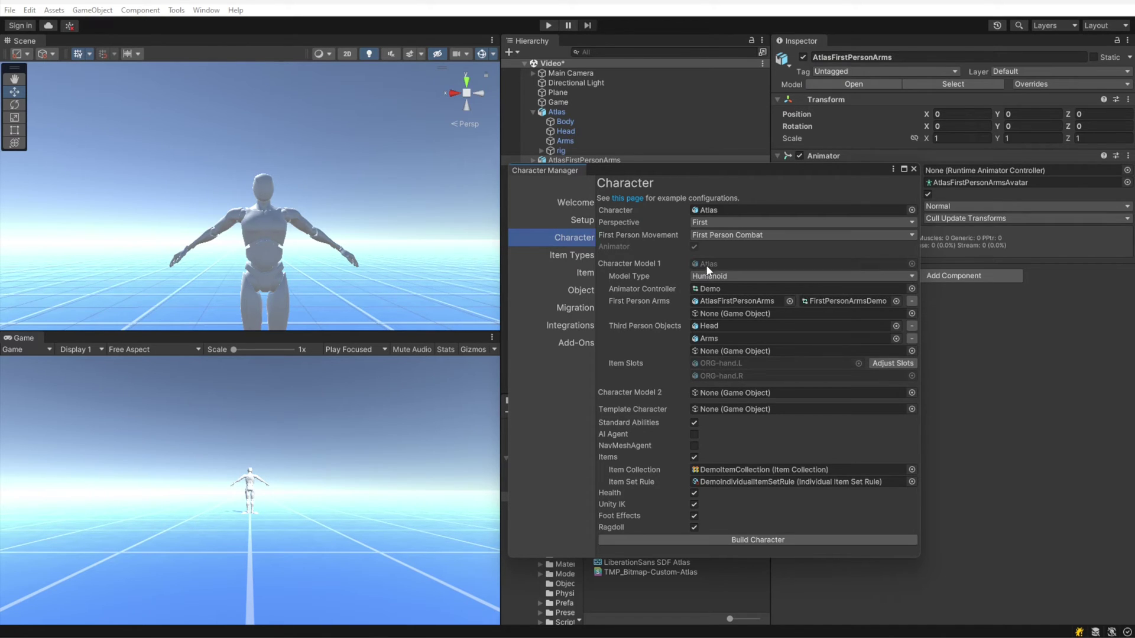
Enter Adjust Slots and expand the AtlasFirstPersonArms rig down to both shoulder bones.
click(892, 363)
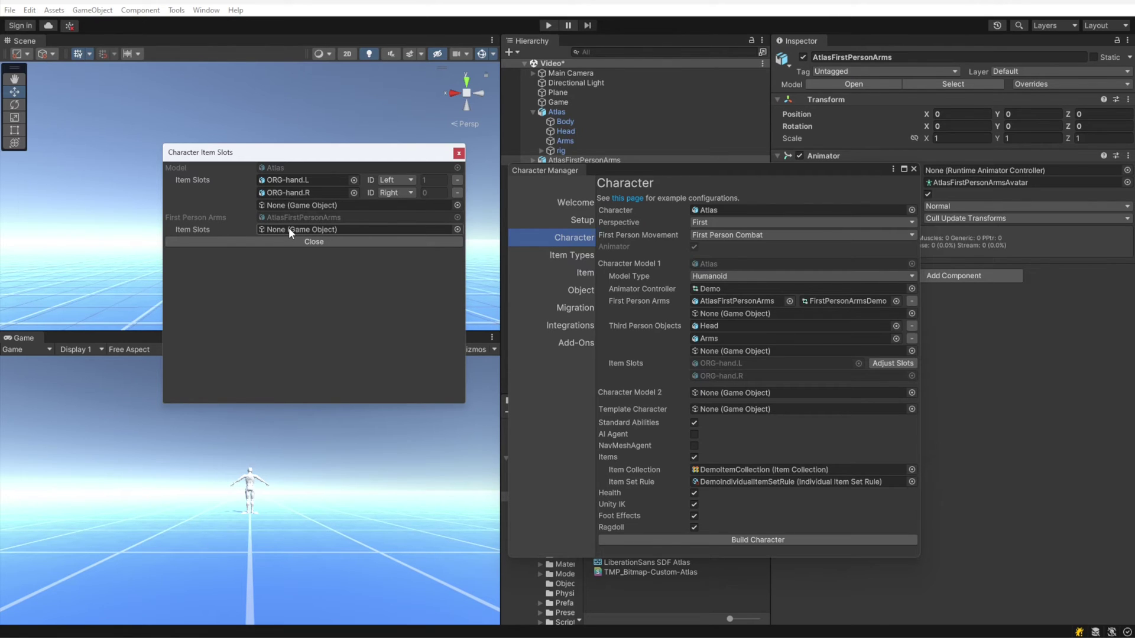
drag(635, 171, 718, 222)
click(530, 161)
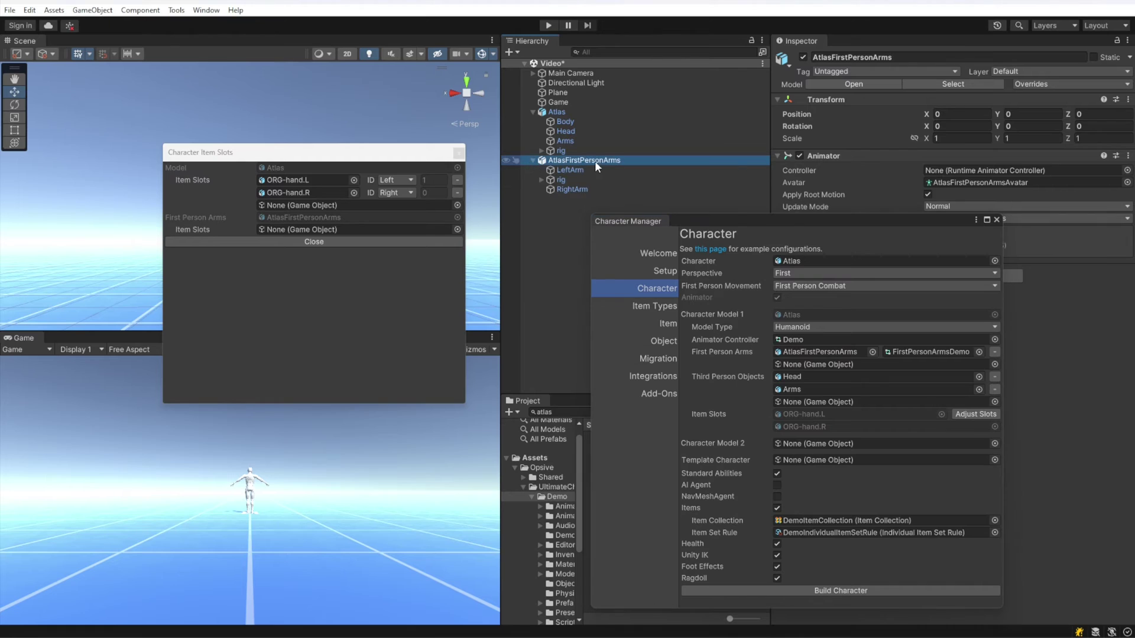
click(542, 180)
click(550, 189)
click(550, 208)
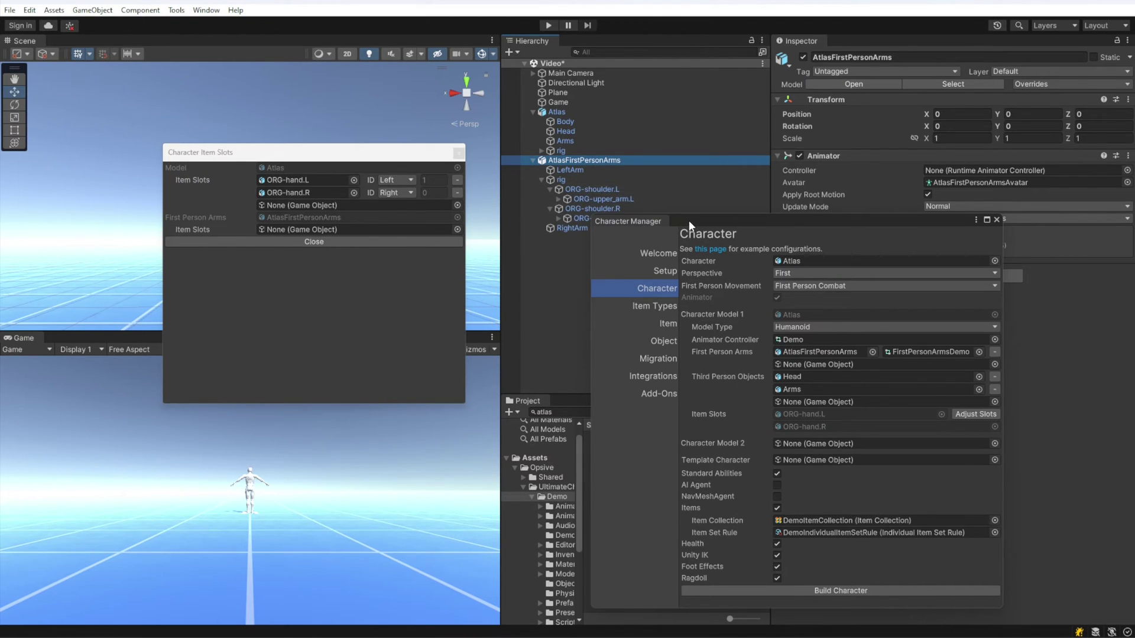
drag(690, 221, 781, 227)
Expand both arms to the hands and add ORG-hand.L and ORG-hand.R as item slots.
click(558, 218)
click(558, 200)
click(566, 208)
click(567, 247)
drag(626, 218, 326, 225)
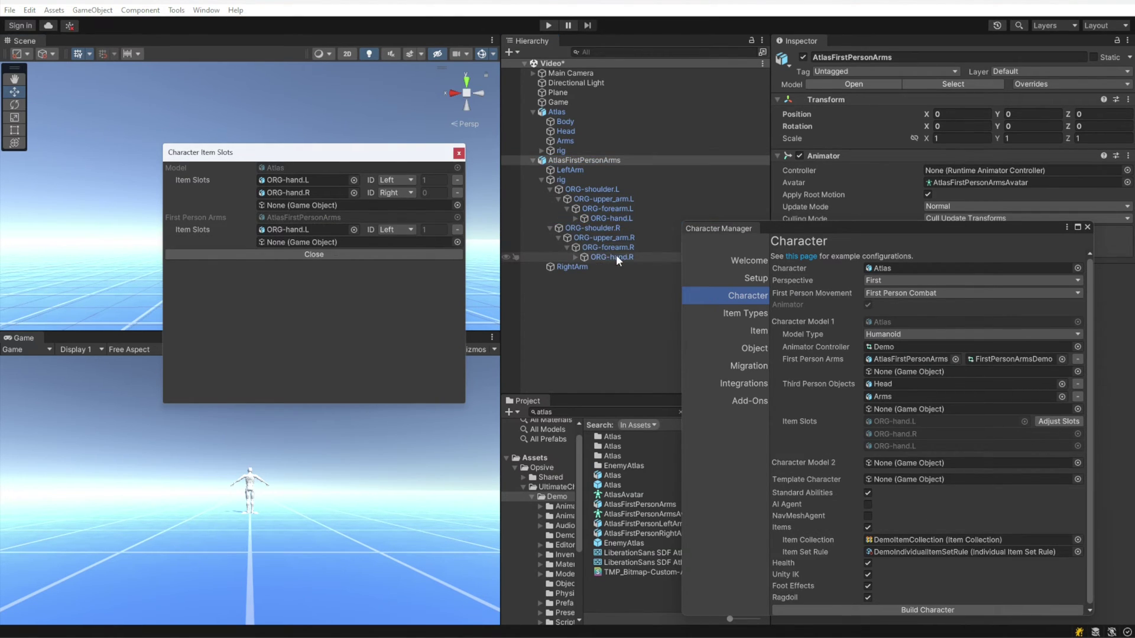
drag(616, 254, 282, 244)
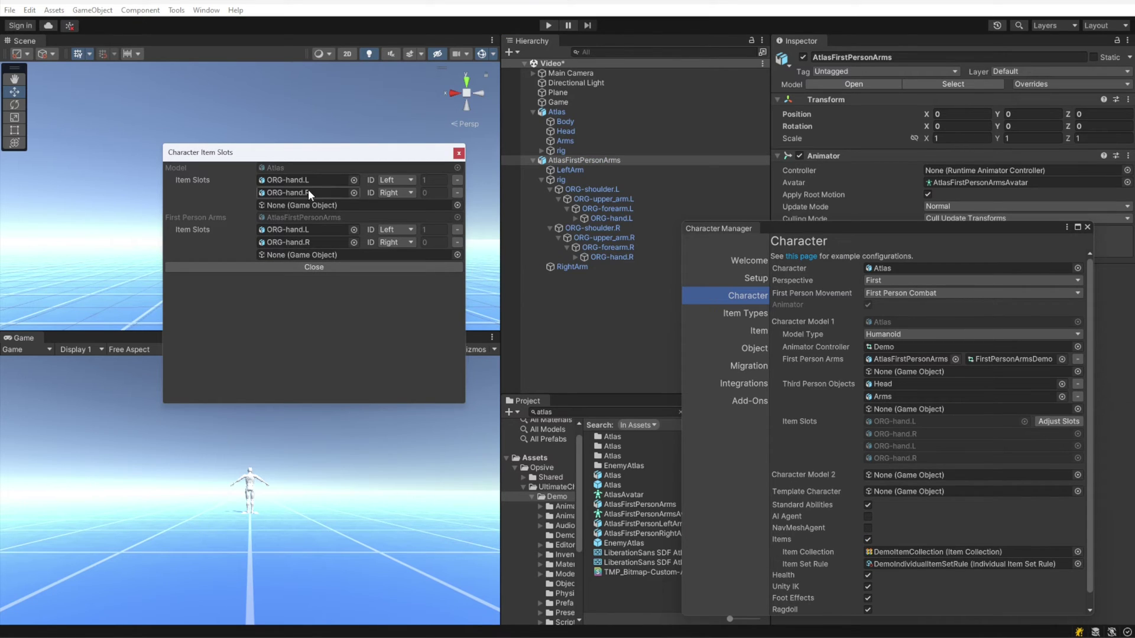
click(310, 268)
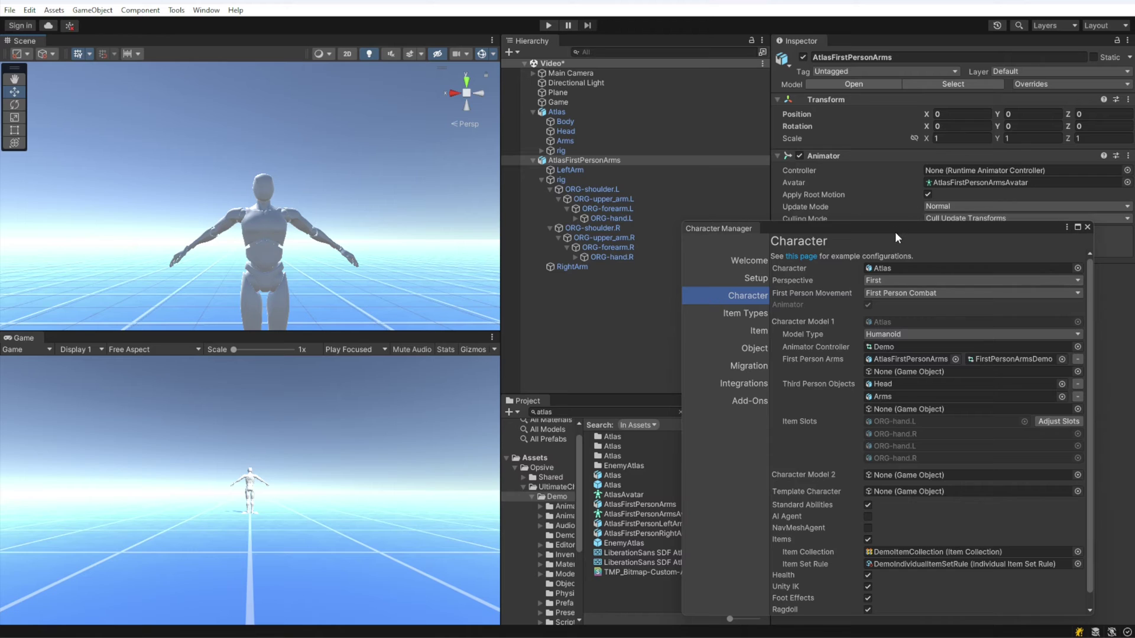
drag(895, 234, 873, 109)
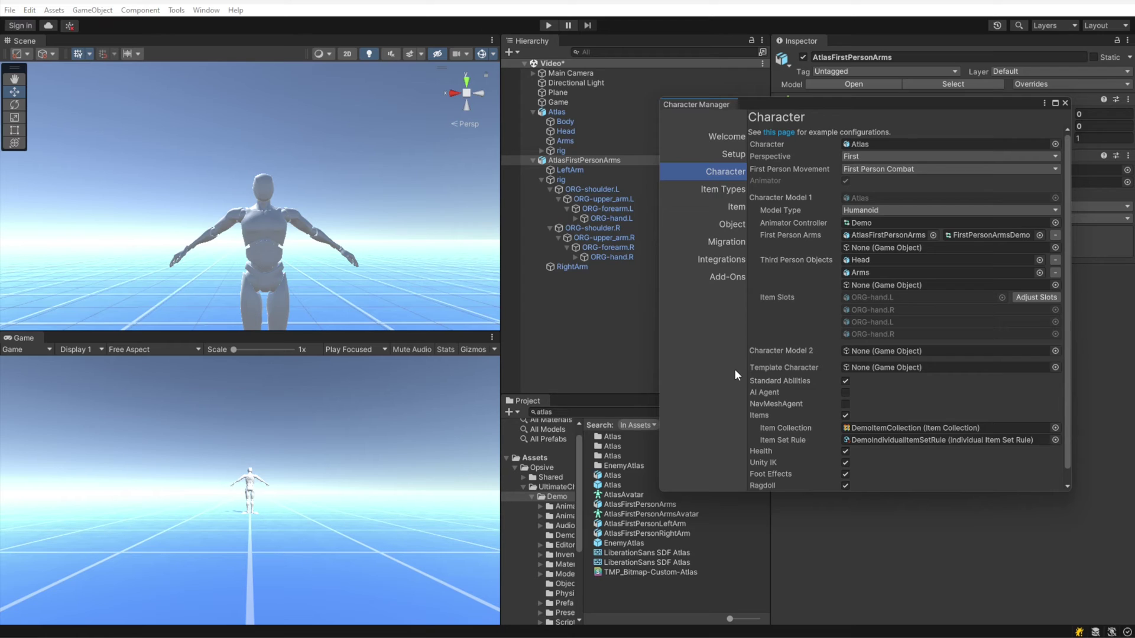
scroll(735, 368, down, 1)
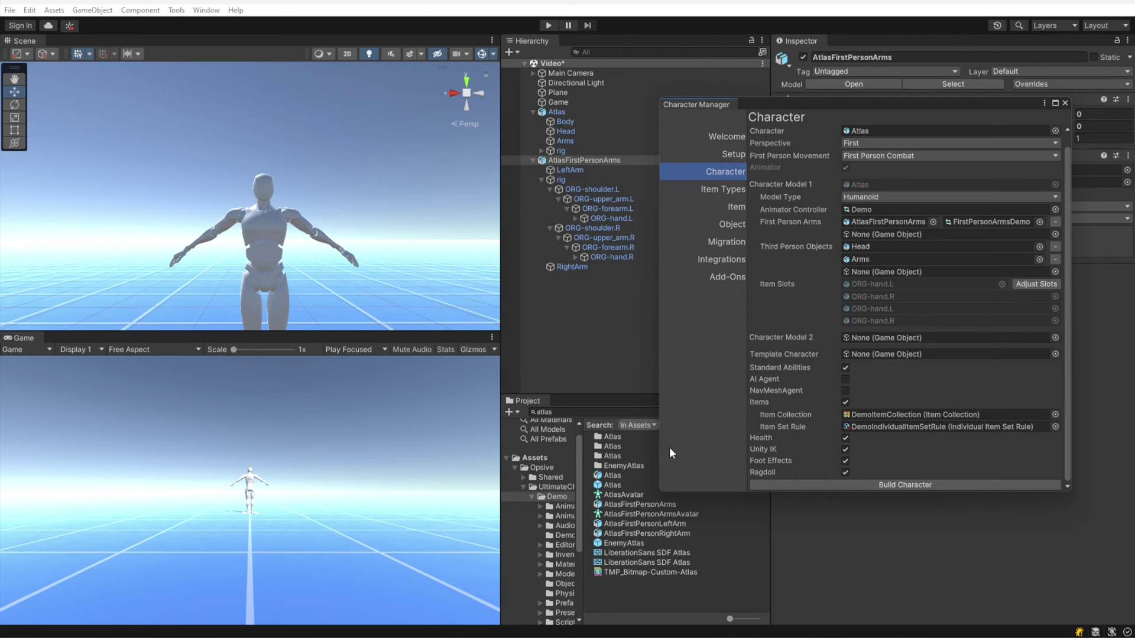
Build the Atlas character from the configured Character Manager settings.
click(849, 484)
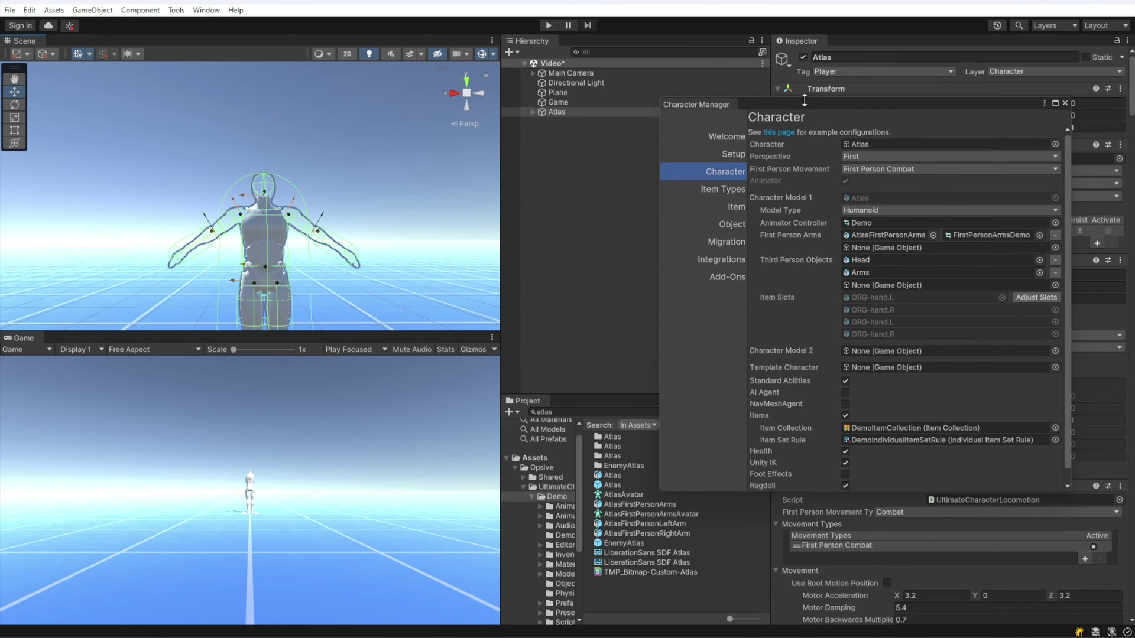
alt+drag(309, 141, 341, 264)
scroll(341, 263, up, 2)
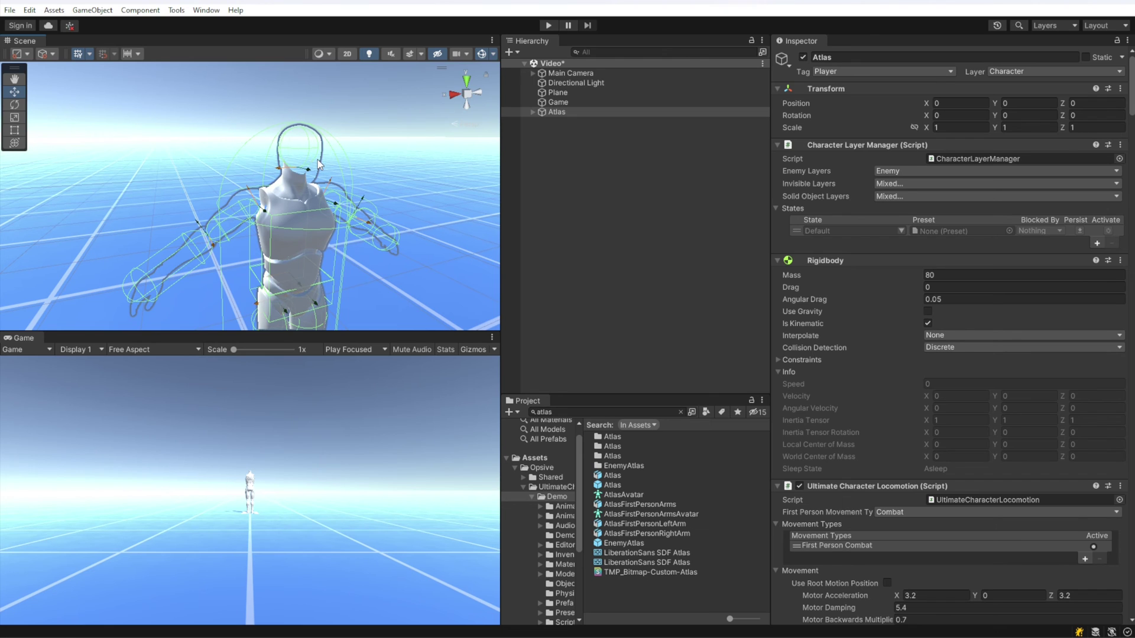
scroll(378, 224, down, 5)
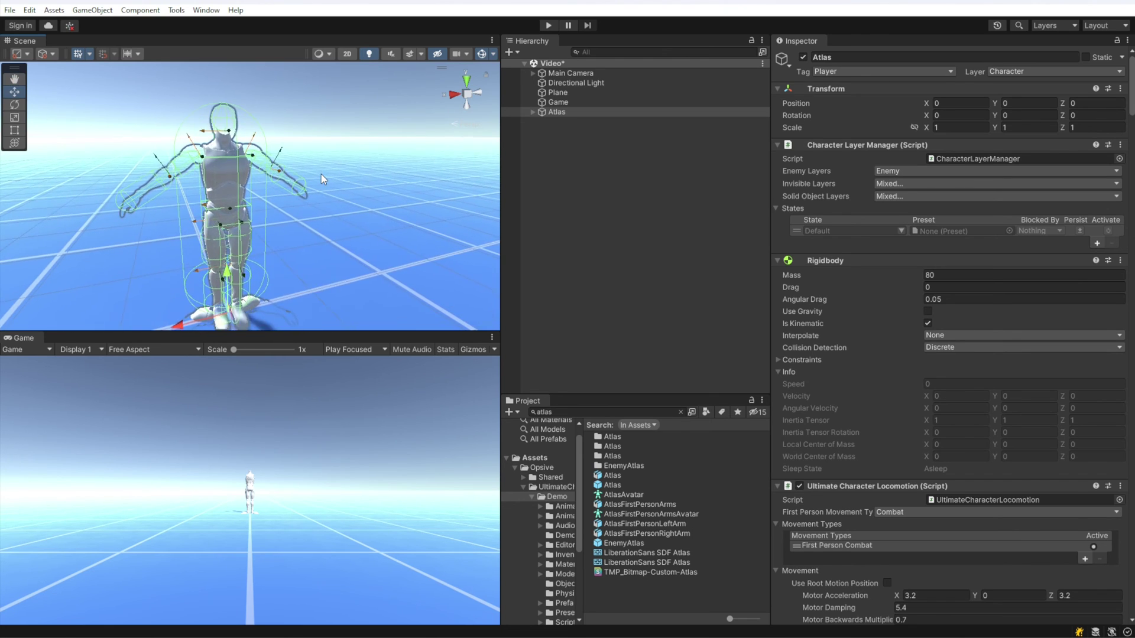
scroll(321, 174, up, 3)
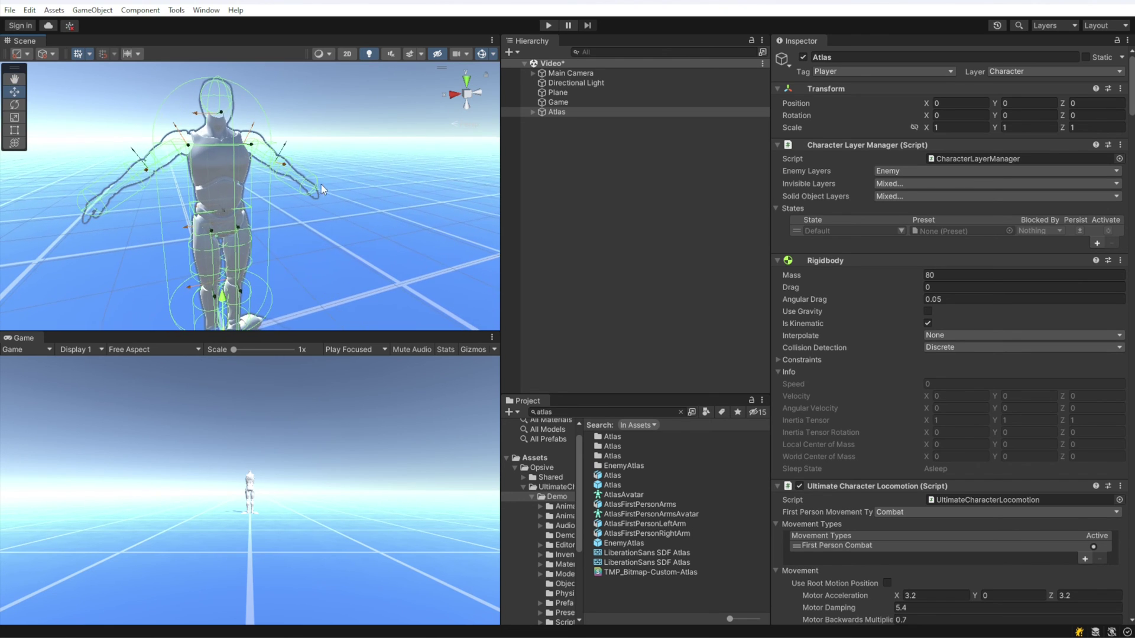
Expand Atlas and FirstPersonObjects and select the nested AtlasFirstPersonArms.
click(531, 112)
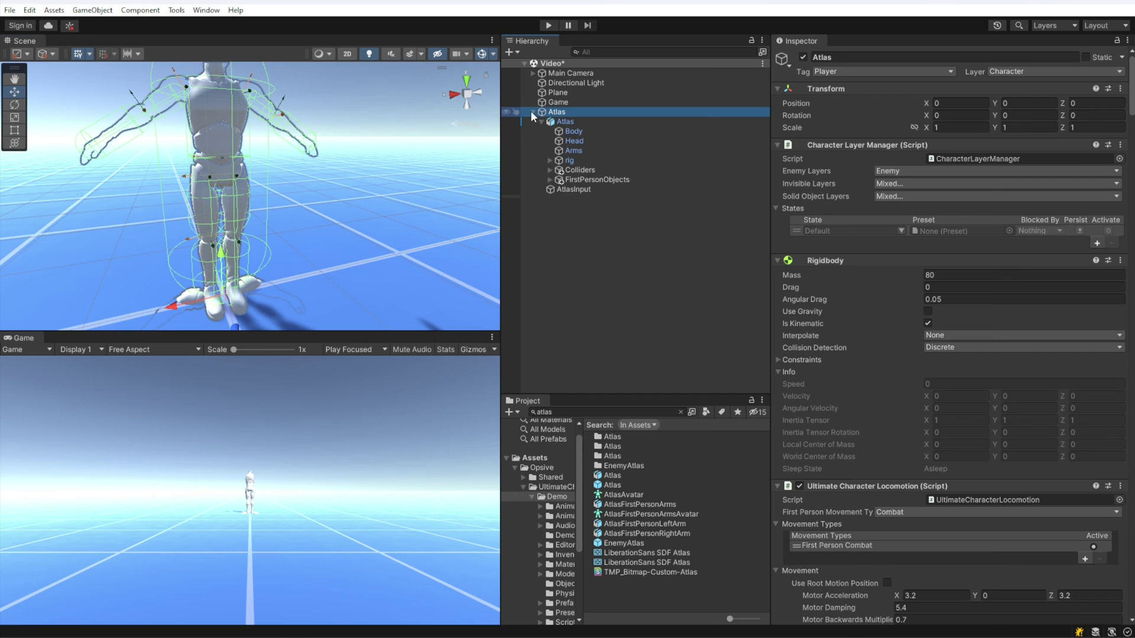
click(549, 179)
click(639, 189)
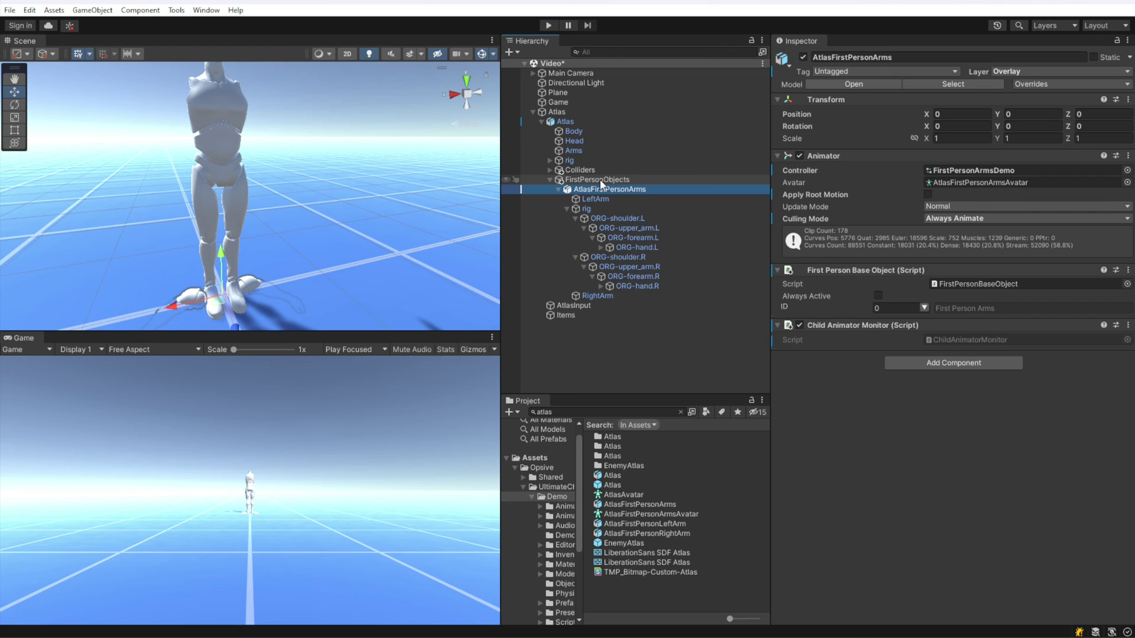
Enter Play mode and check Atlas walking with a first-person hand in the Game view.
click(546, 24)
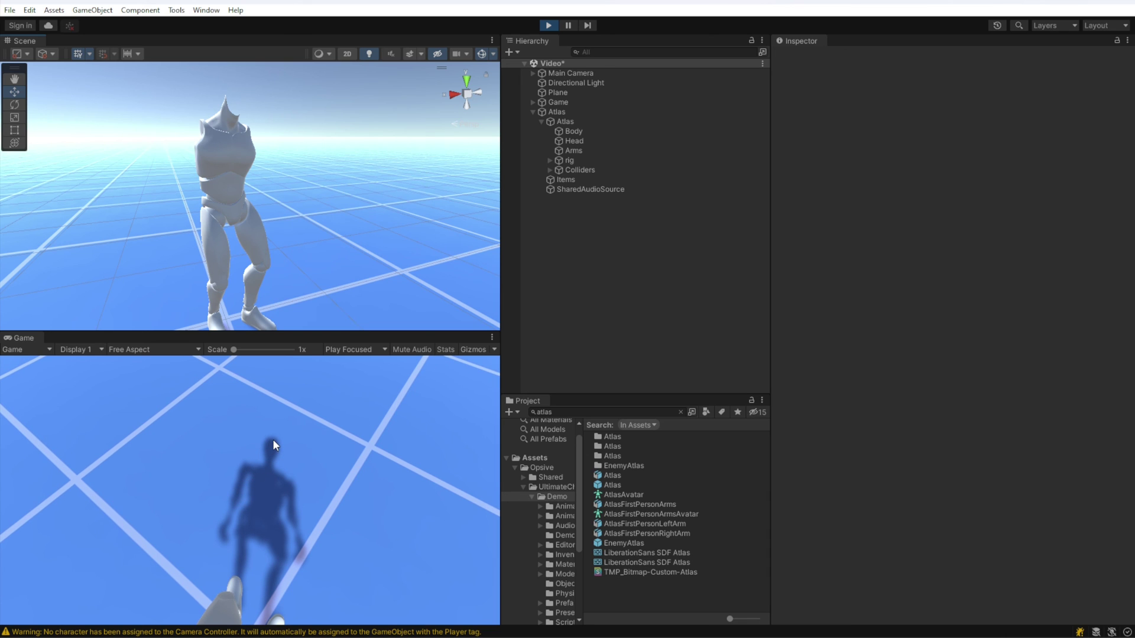
scroll(235, 214, down, 5)
middle_drag(254, 268, 255, 280)
scroll(255, 279, up, 3)
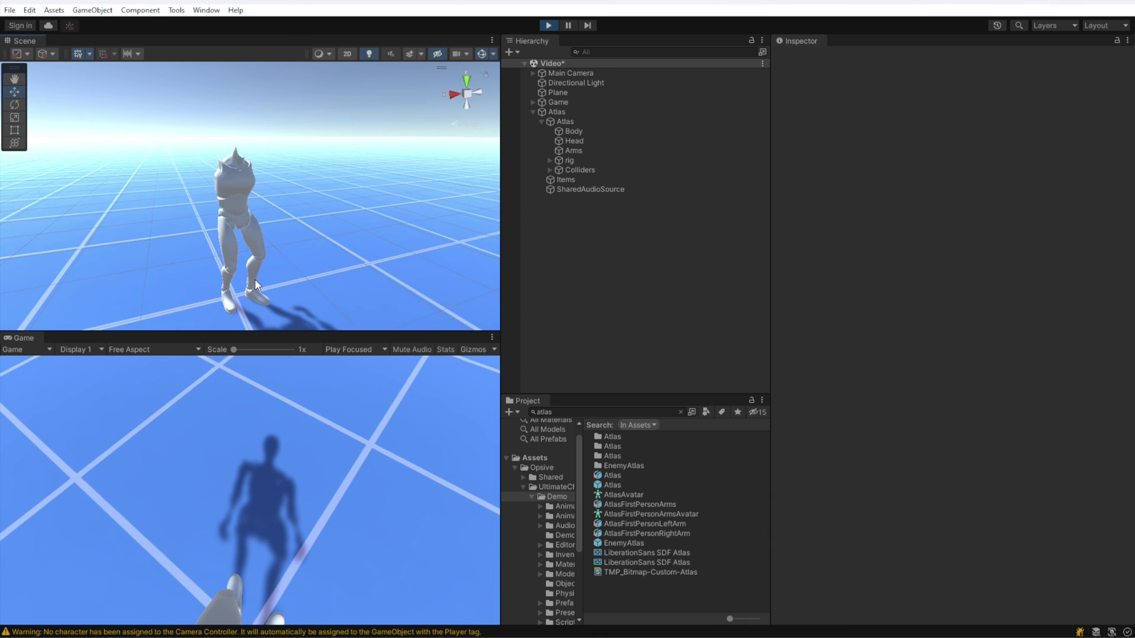